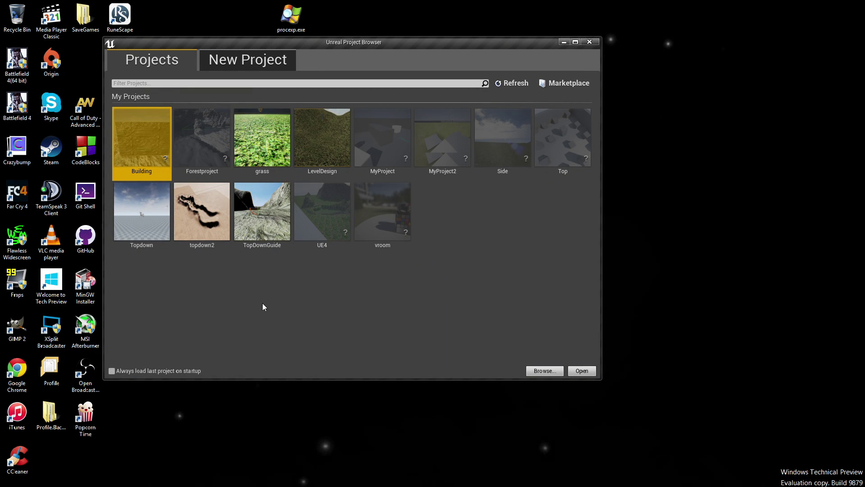
Open the existing Topdown project
left_click(139, 223)
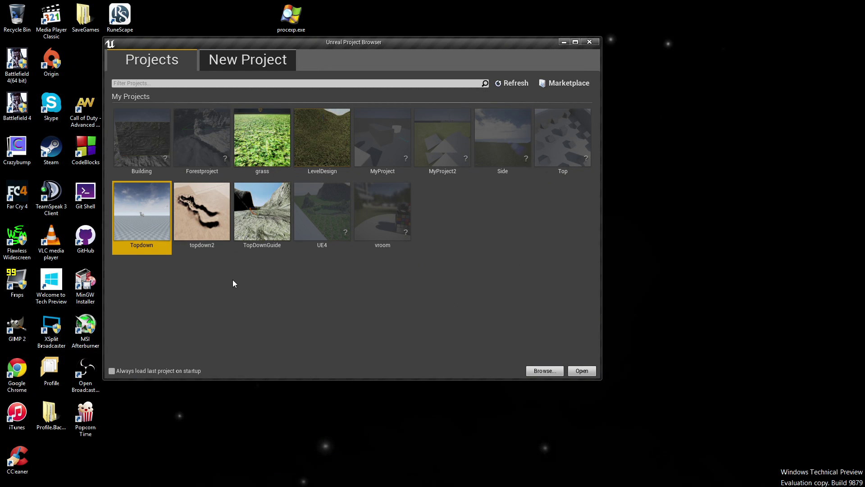
double_click(154, 231)
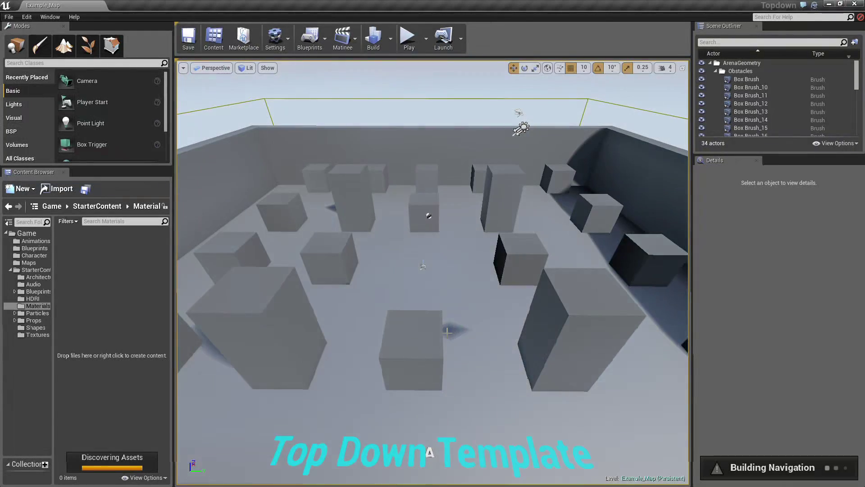
Apply the M_Water_Lake starter material to the top face of a nearby box obstacle in the level
right_click_drag(436, 305, 487, 315)
key("a")
key("w")
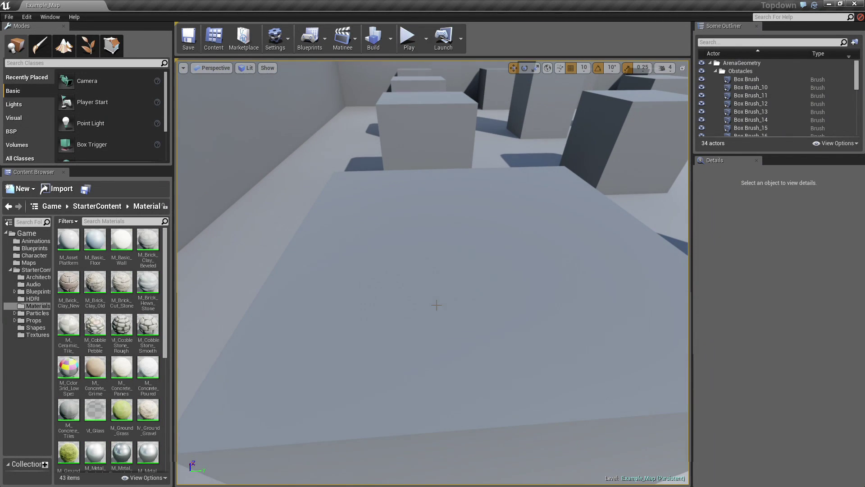
scroll(105, 320, "down", 5)
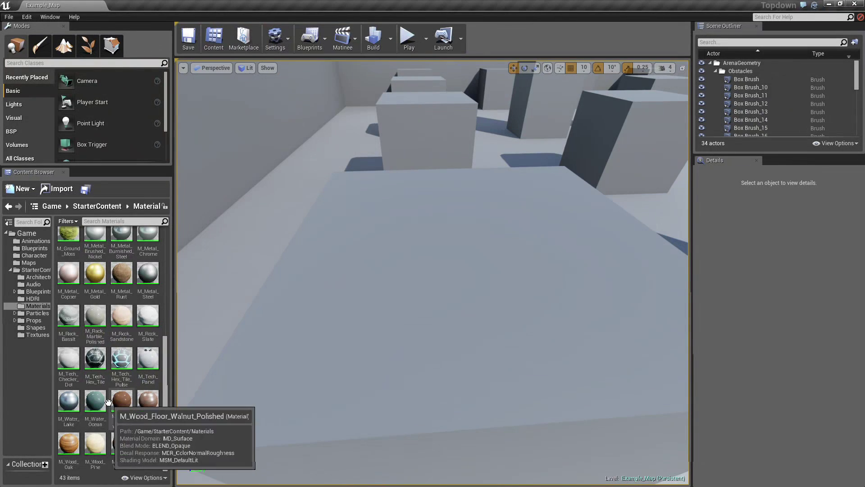
left_click_drag(68, 401, 439, 233)
right_click_drag(436, 241, 466, 238)
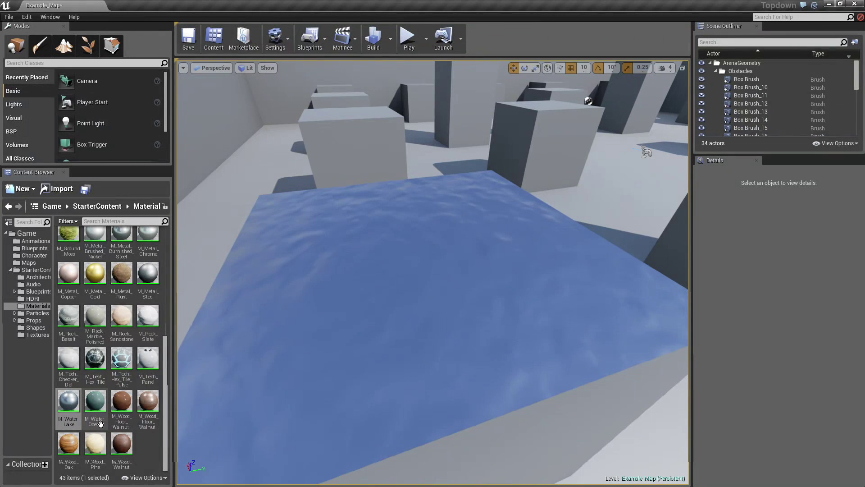
Open the M_Water_Lake material in a maximized editor and set its blend mode to Translucent
double_click(68, 400)
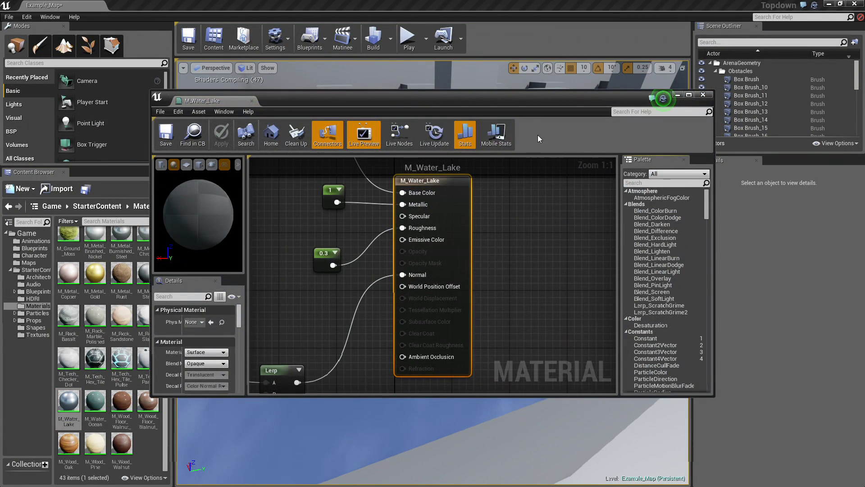
left_click(688, 95)
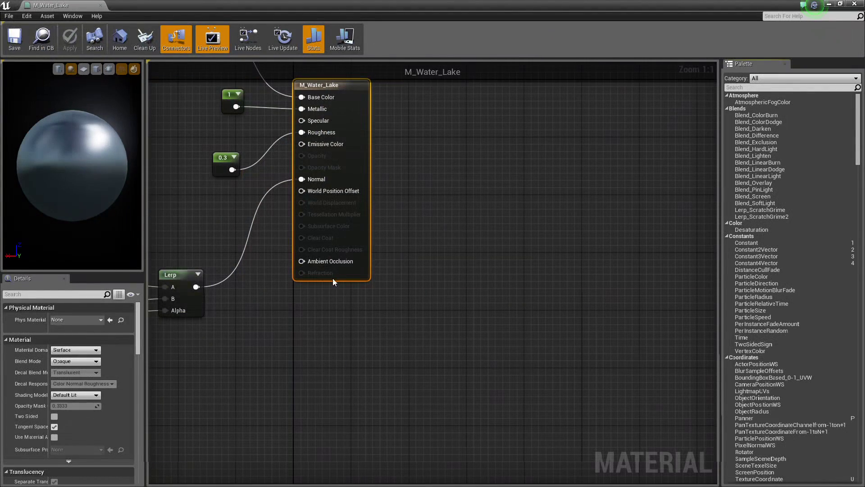
right_click_drag(461, 362, 546, 313)
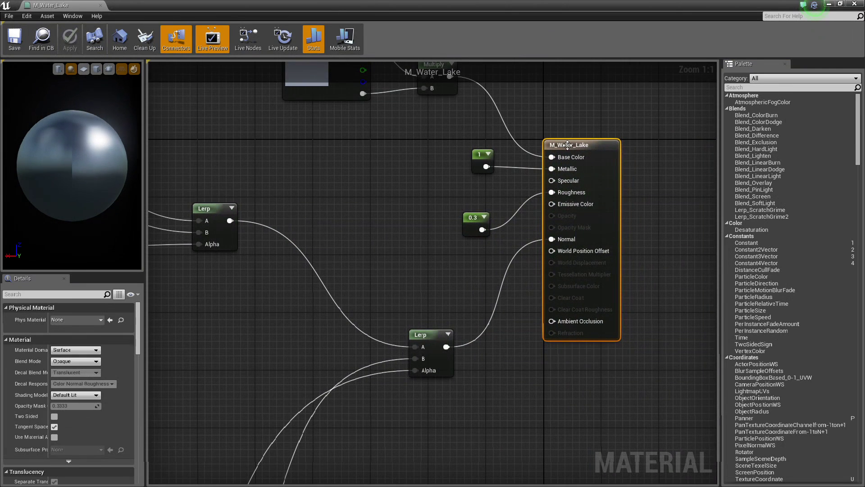
left_click(75, 361)
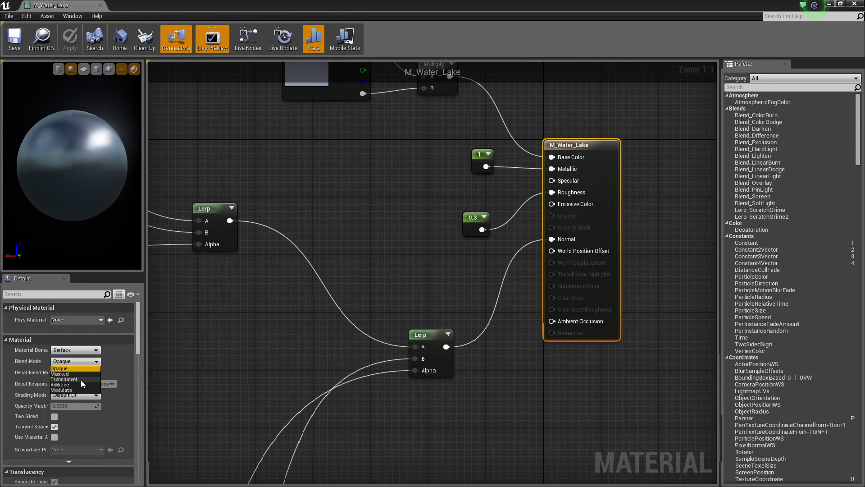
left_click(72, 379)
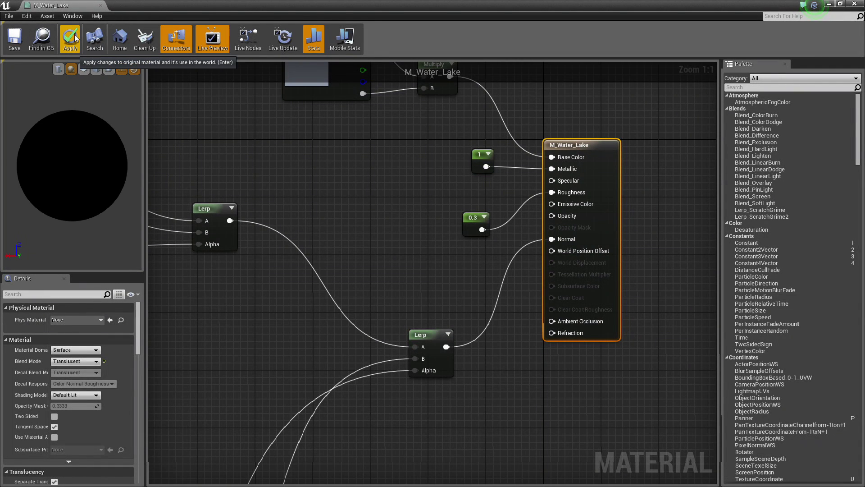
Connect the 0.3 constant to the Opacity and Refraction inputs of M_Water_Lake, apply the change and check the box in the level
left_click_drag(548, 216, 545, 213)
left_click_drag(482, 232, 442, 198)
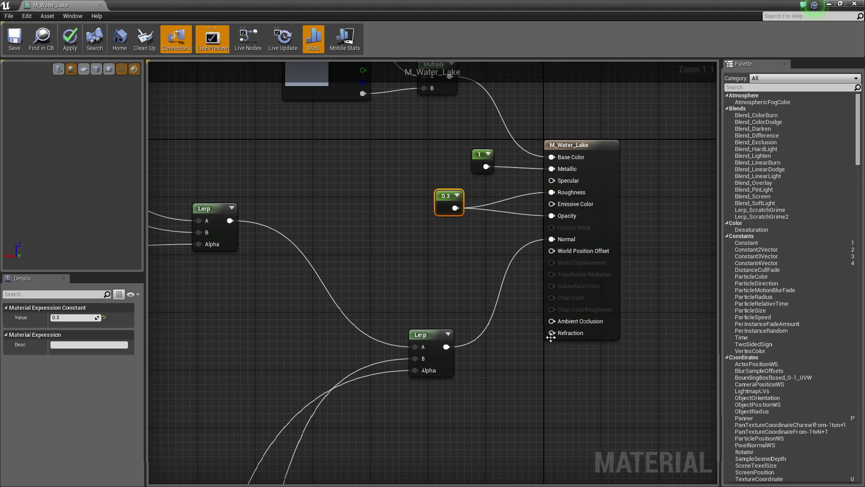
left_click_drag(554, 336, 553, 335)
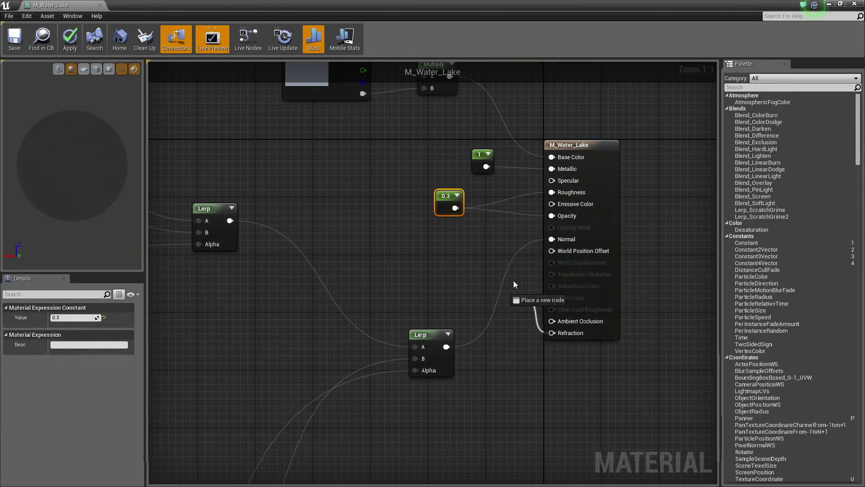
left_click_drag(456, 212, 456, 212)
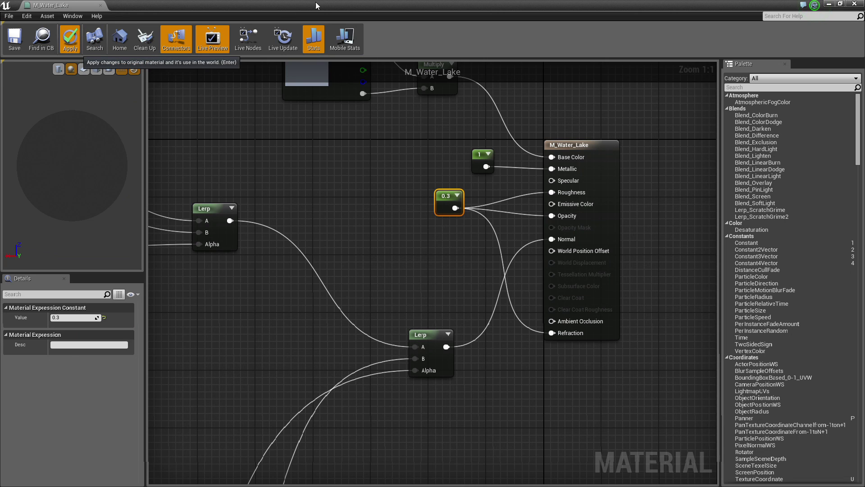
left_click_drag(315, 3, 864, 117)
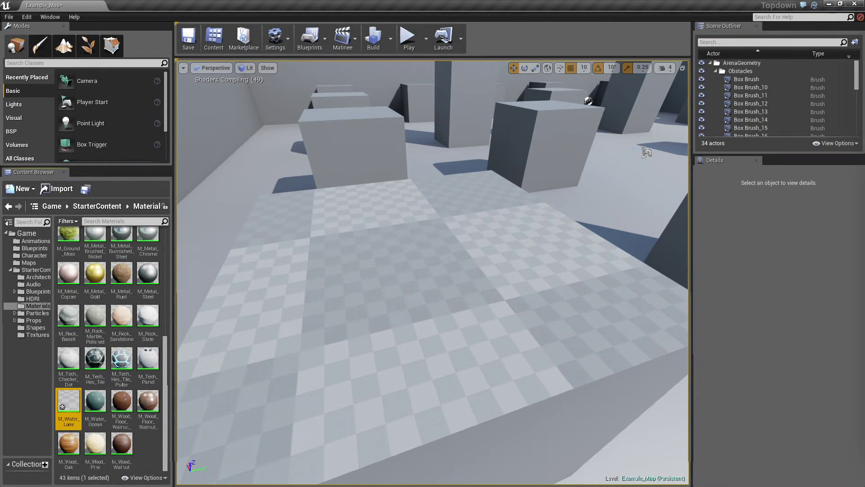
left_click(383, 4)
right_click_drag(422, 190, 581, 135)
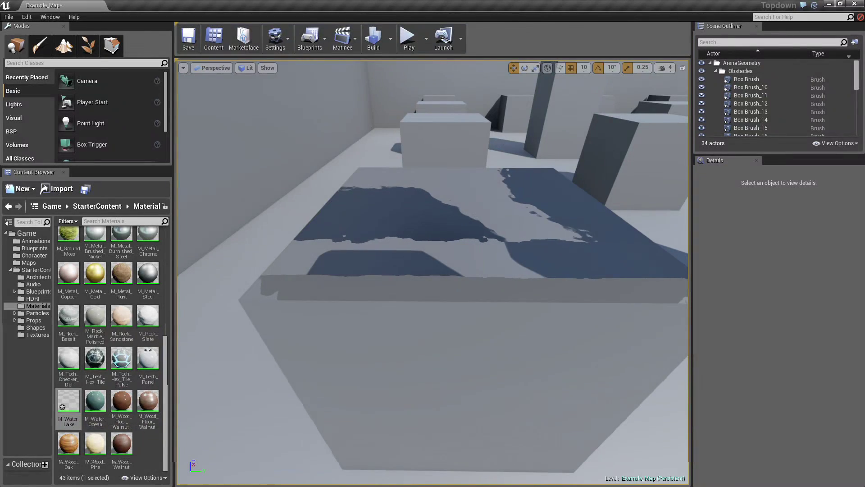
Return to the M_Water_Lake material graph and add a ScalarParameter node connected to the Opacity input
left_click_drag(864, 235, 666, 2)
right_click_drag(467, 208, 422, 225)
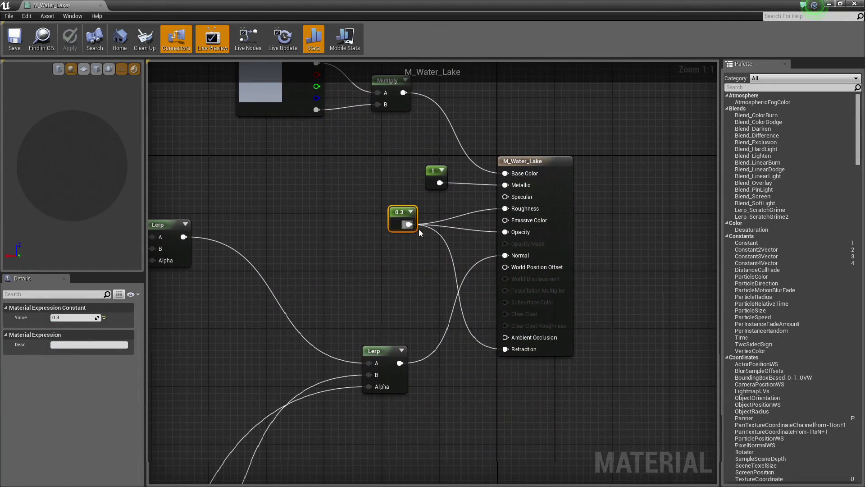
left_click_drag(504, 231, 378, 265)
type("sca")
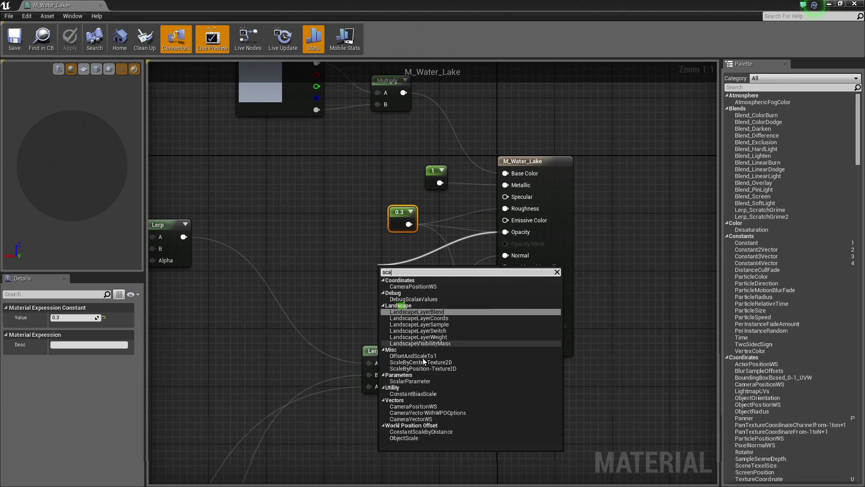
left_click(421, 380)
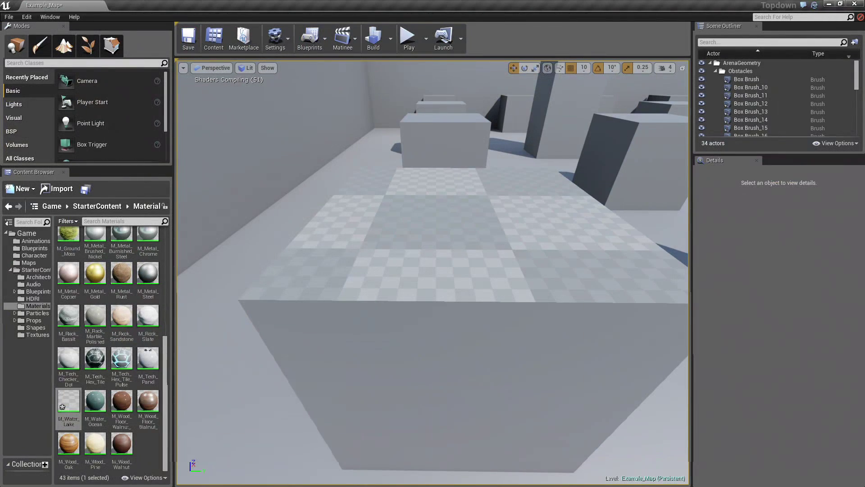
Apply the translucent M_Water_Lake material to the side faces of the box in the level
left_click_drag(496, 175, 582, 175, "alt")
right_click_drag(433, 271, 343, 270)
left_click(399, 392)
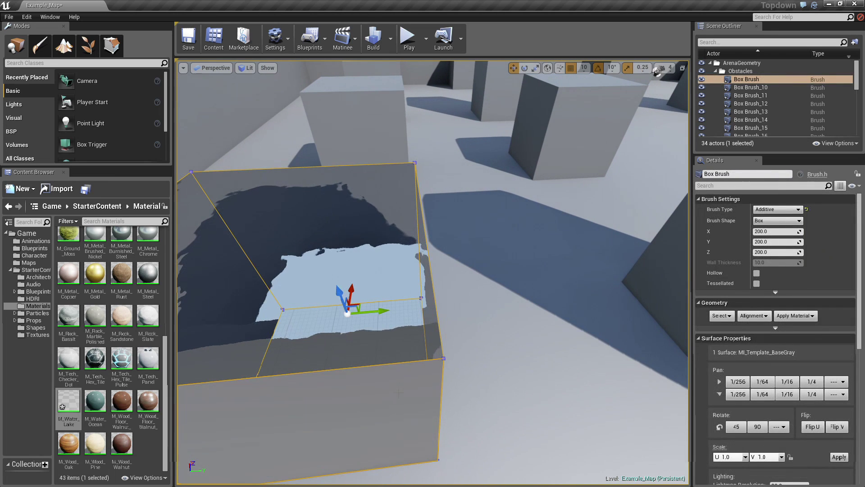
mouse_move(263, 416)
right_mouse_down()
mouse_move(261, 403)
mouse_move(343, 390)
mouse_move(316, 383)
right_mouse_up()
left_click_drag(68, 402, 349, 313)
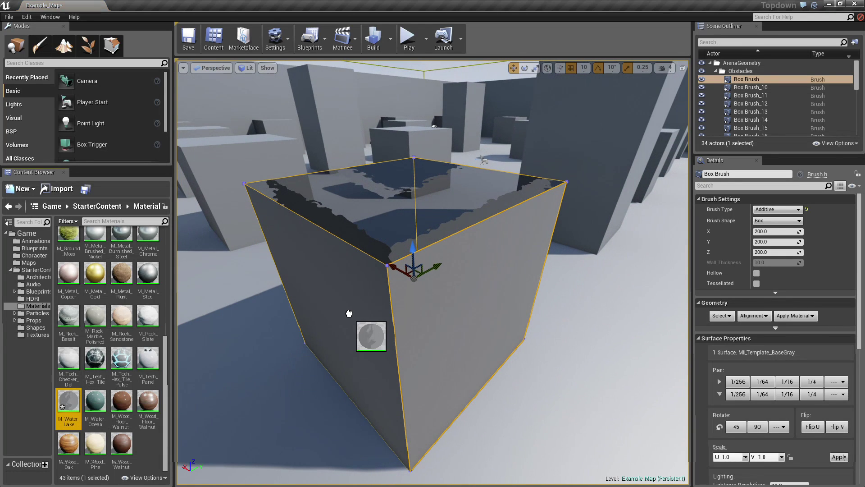
left_click_drag(72, 410, 437, 393)
mouse_move(444, 399)
right_mouse_down()
mouse_move(390, 396)
mouse_move(319, 338)
right_mouse_up()
left_click_drag(79, 401, 397, 316)
right_click_drag(397, 315, 334, 315)
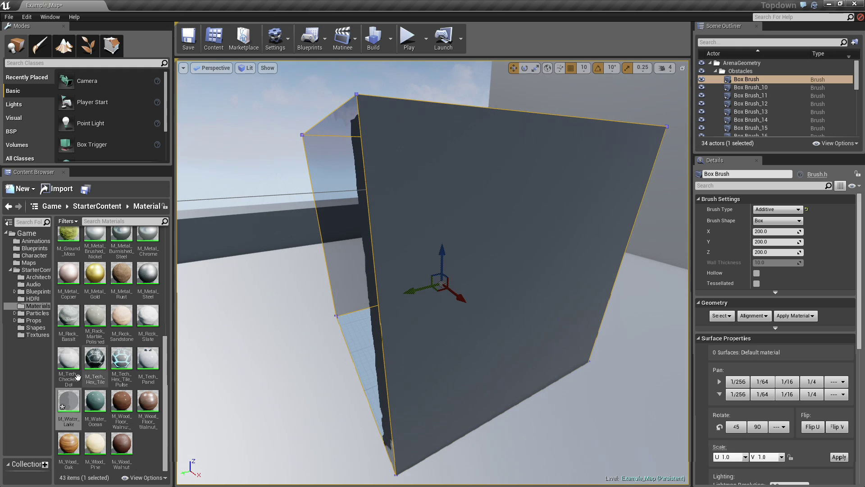
left_click_drag(69, 401, 437, 292)
right_click_drag(437, 293, 235, 280)
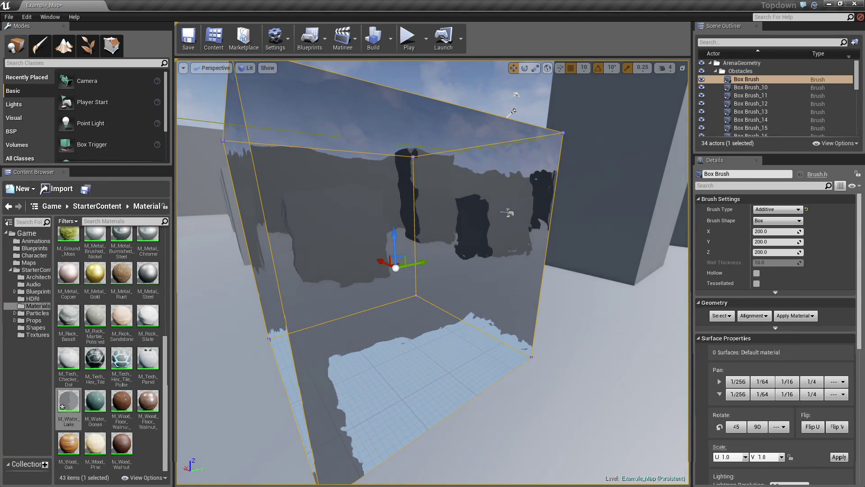
Create a folder named normalmaps inside StarterContent/Textures and open it
left_click(33, 335)
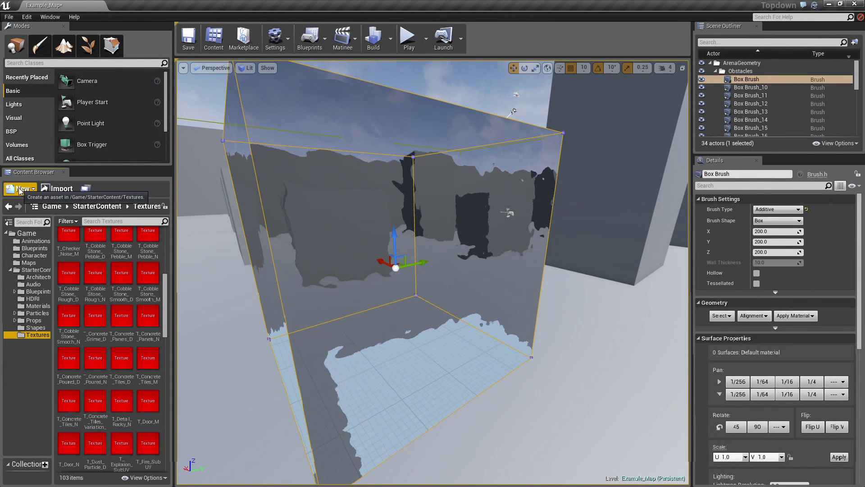
left_click(19, 189)
left_click(45, 207)
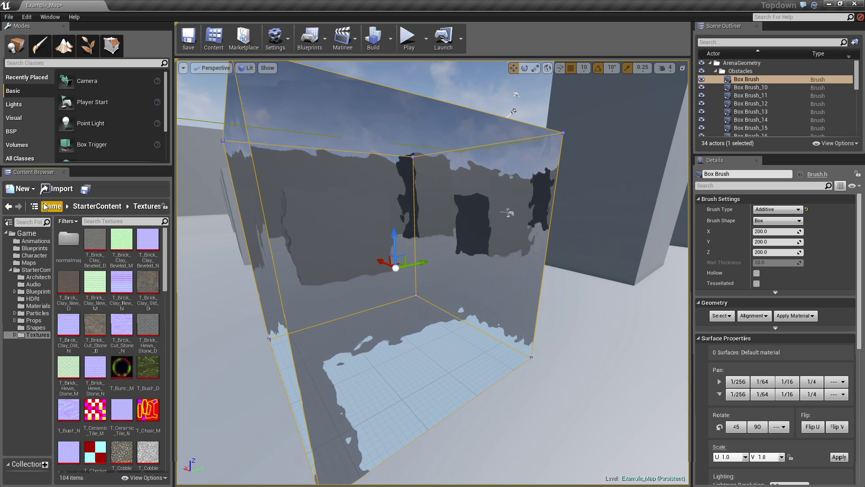
double_click(70, 241)
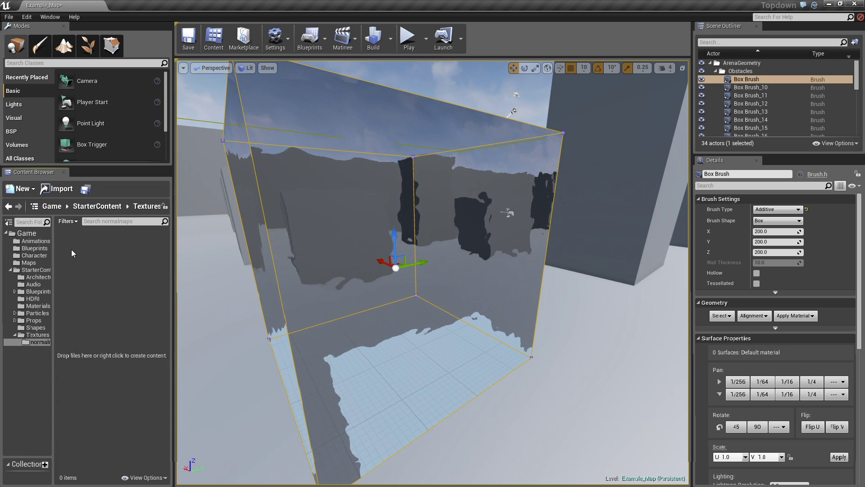
Import cimg5728_NRM2.jpg from the models/Golden eye models/cliff folder on the Recordings (E:) drive
left_click(43, 192)
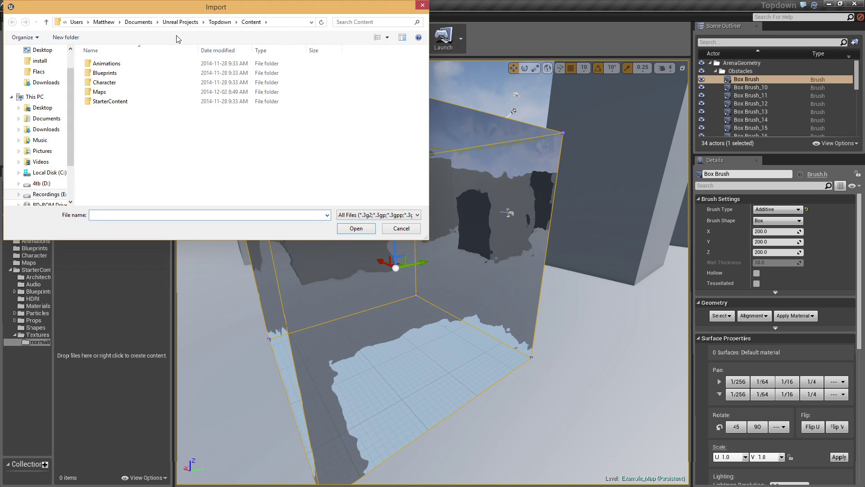
left_click(48, 195)
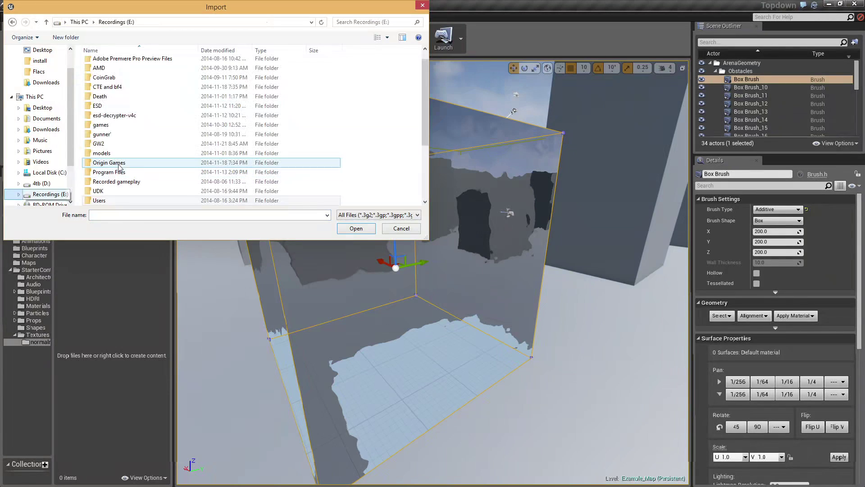
double_click(121, 151)
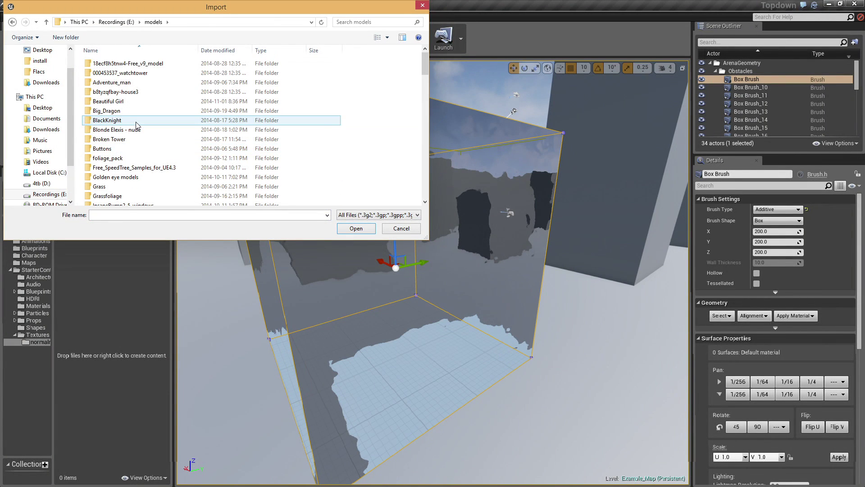
left_click(130, 182)
double_click(129, 181)
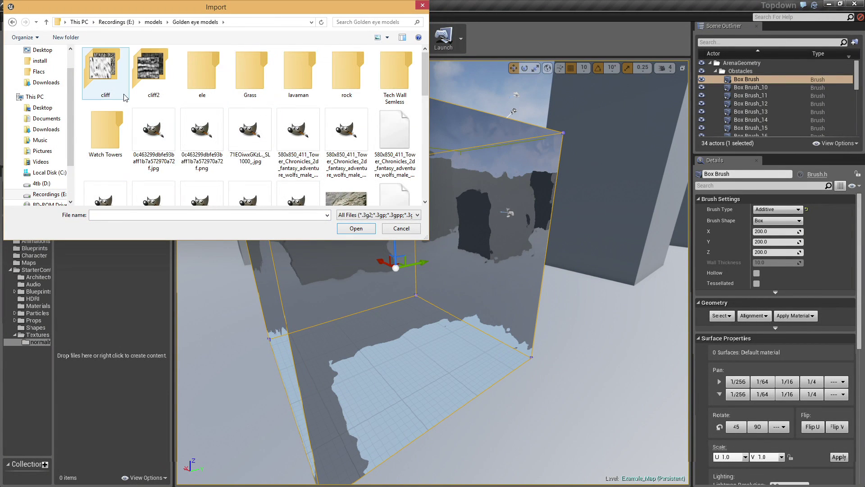
double_click(102, 74)
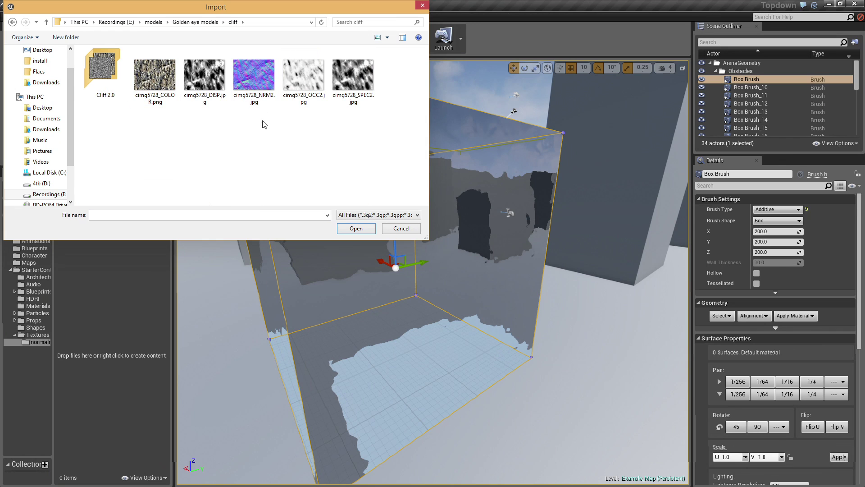
double_click(257, 81)
left_click(494, 256)
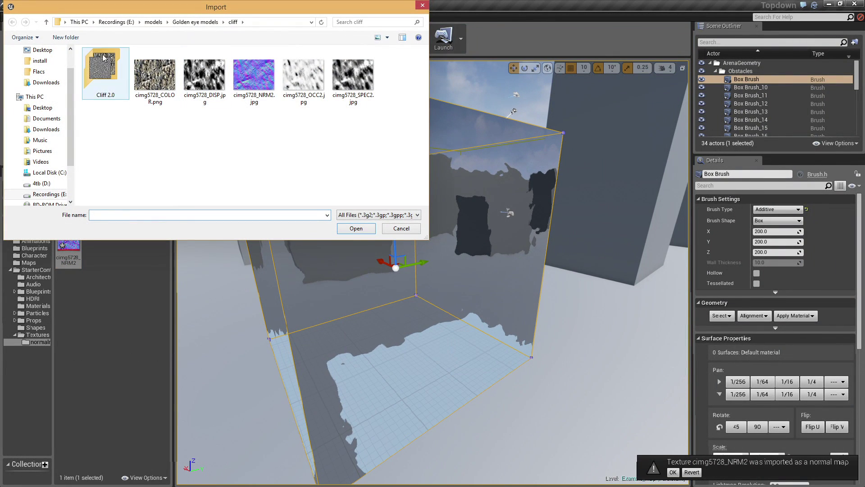
Import the normal map mb_rocklface07_d_NRM.png from the cliff2 folder in Golden eye models
left_click(209, 24)
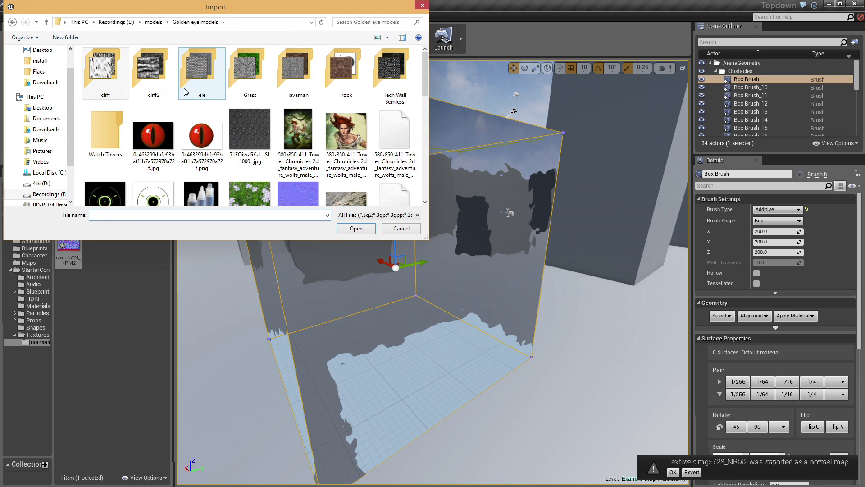
double_click(165, 77)
double_click(214, 82)
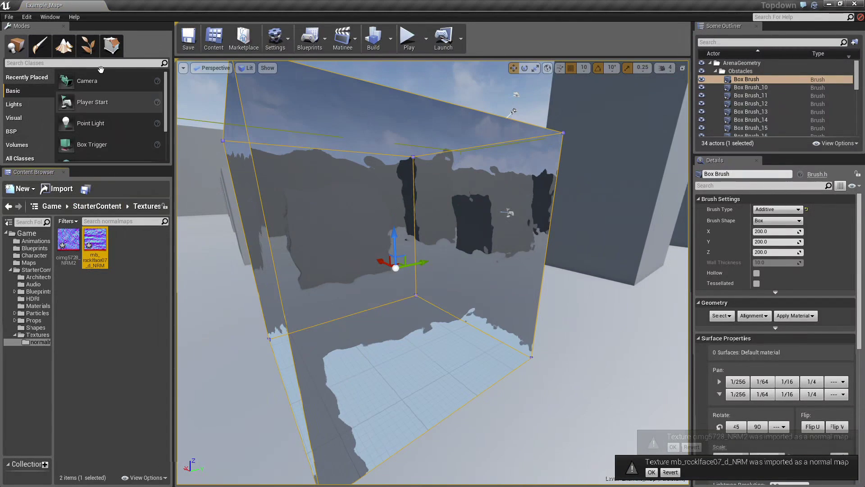
Import the lava rock NRM.png normal map from the lavaman folder in Golden eye models
left_click(57, 188)
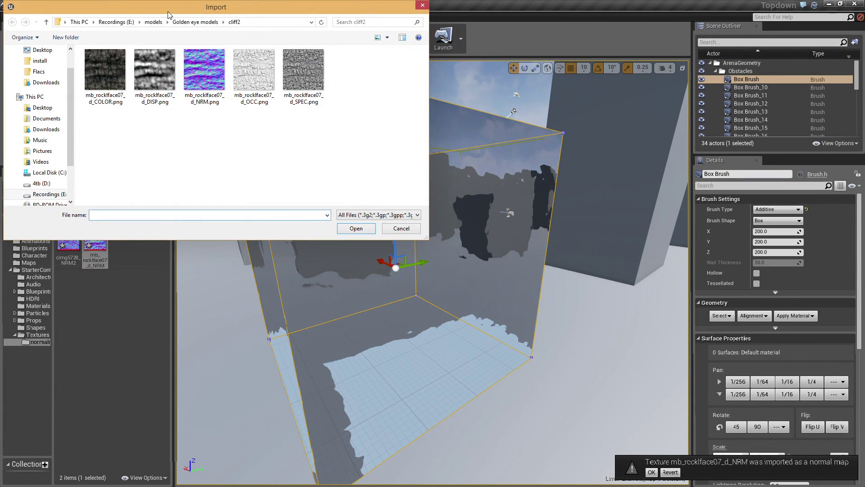
left_click(195, 22)
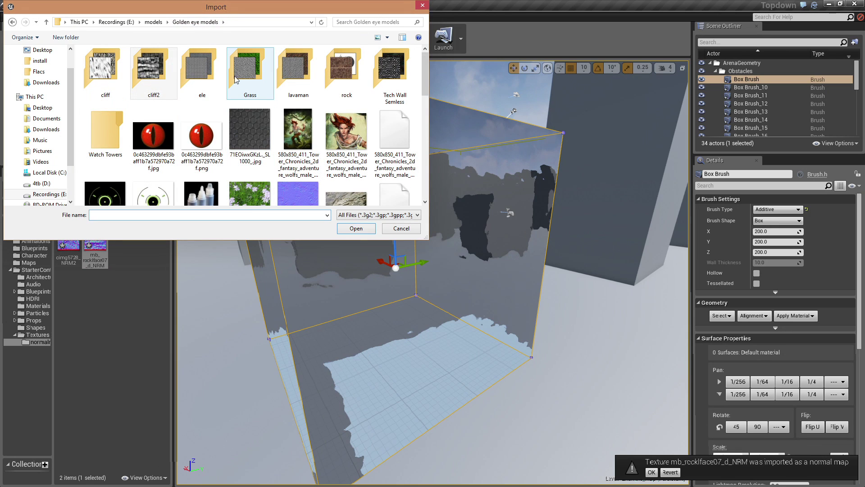
double_click(298, 72)
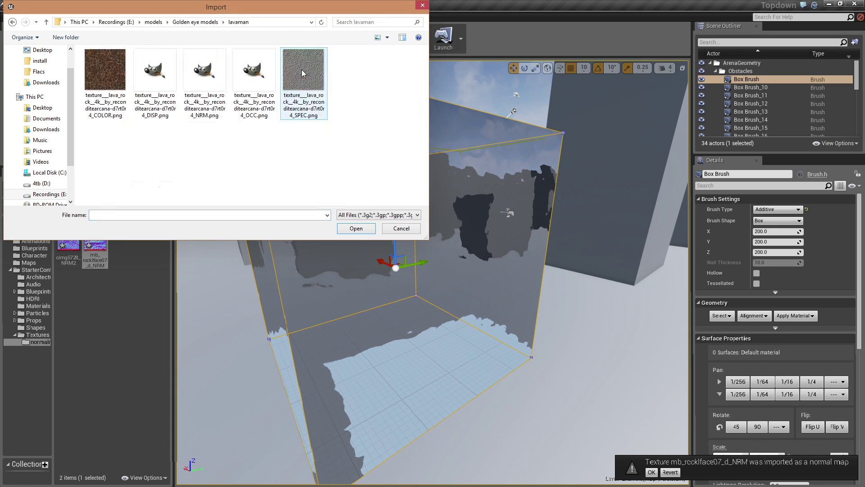
double_click(214, 79)
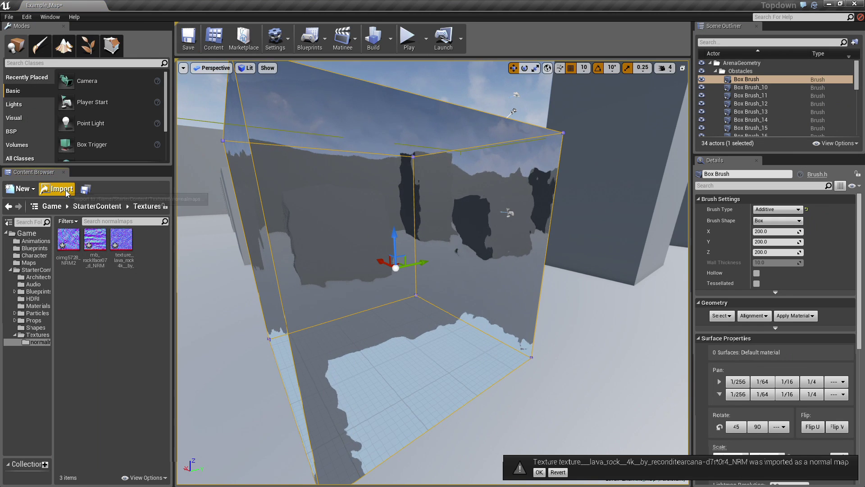
Import the normal map Seamless-Riprap_NRM.png from the rock/Rocks folder in Golden eye models
left_click(27, 191)
left_click(59, 195)
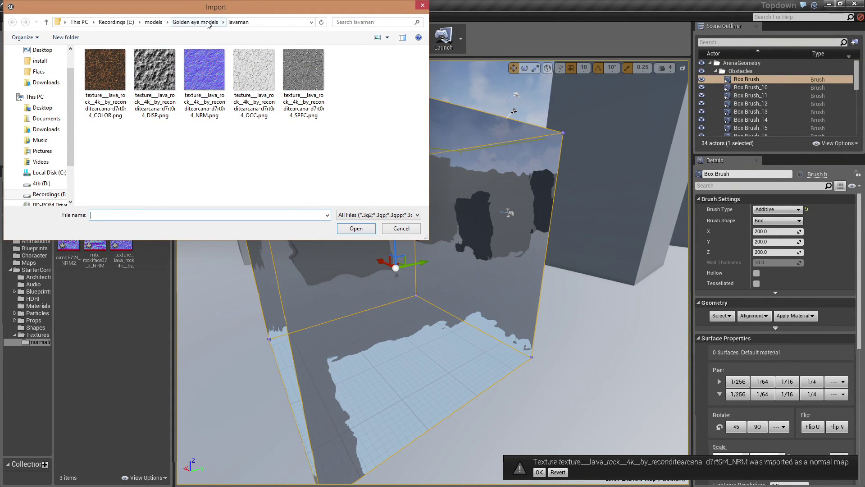
left_click(208, 22)
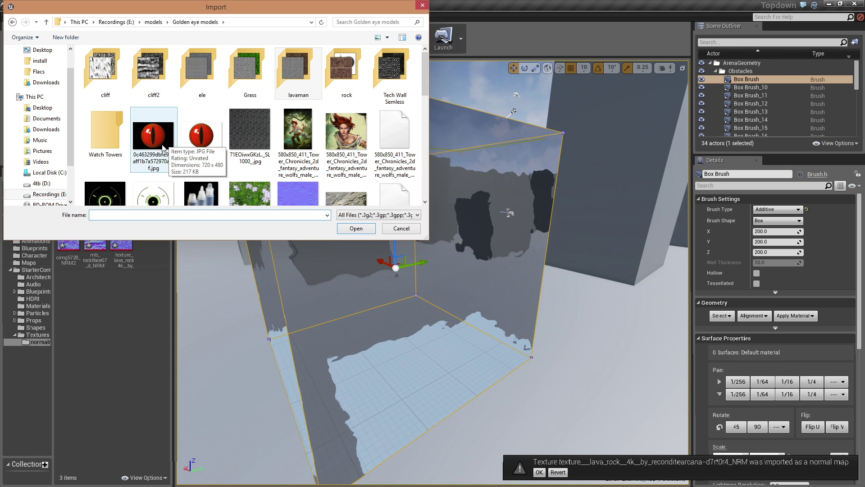
double_click(359, 68)
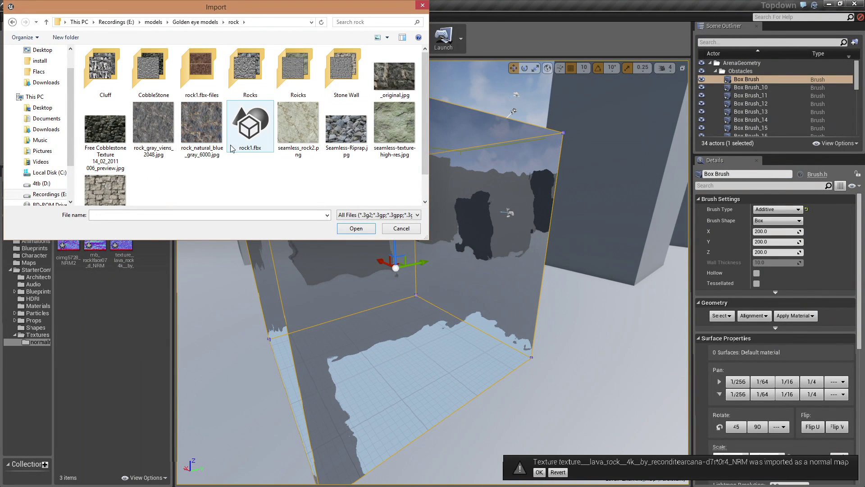
double_click(245, 68)
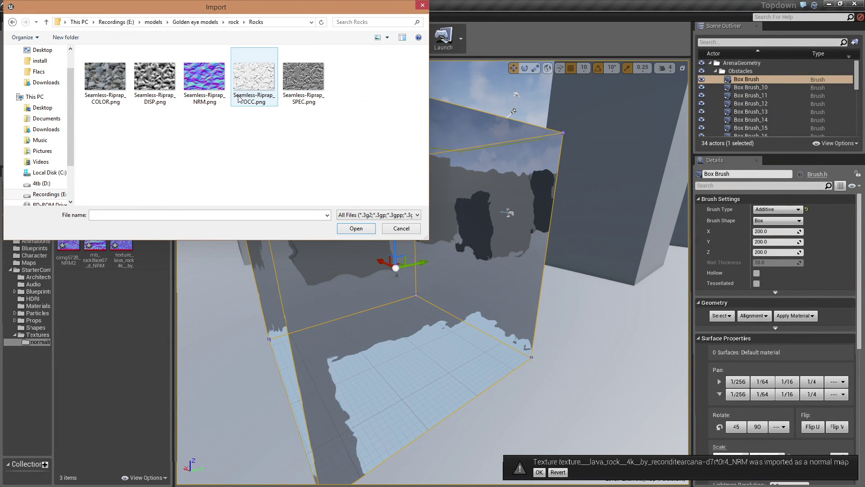
double_click(205, 81)
left_click(491, 257)
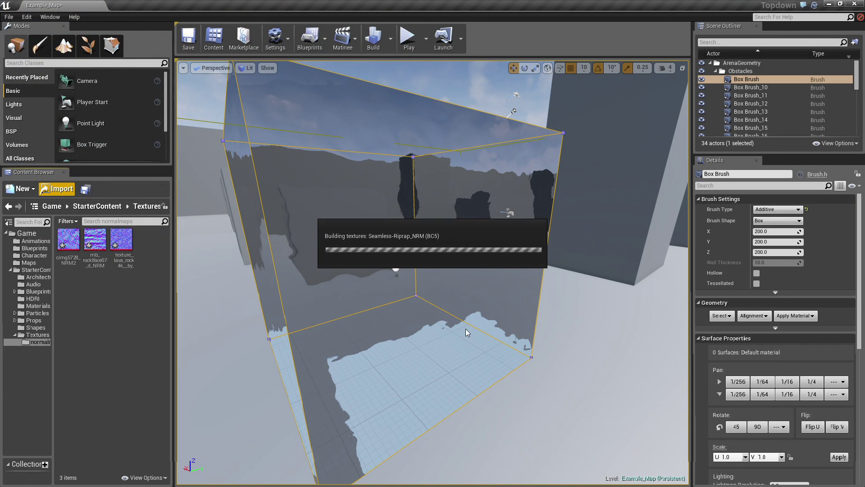
mouse_move(315, 226)
right_mouse_down()
mouse_move(349, 226)
mouse_move(311, 213)
right_mouse_up()
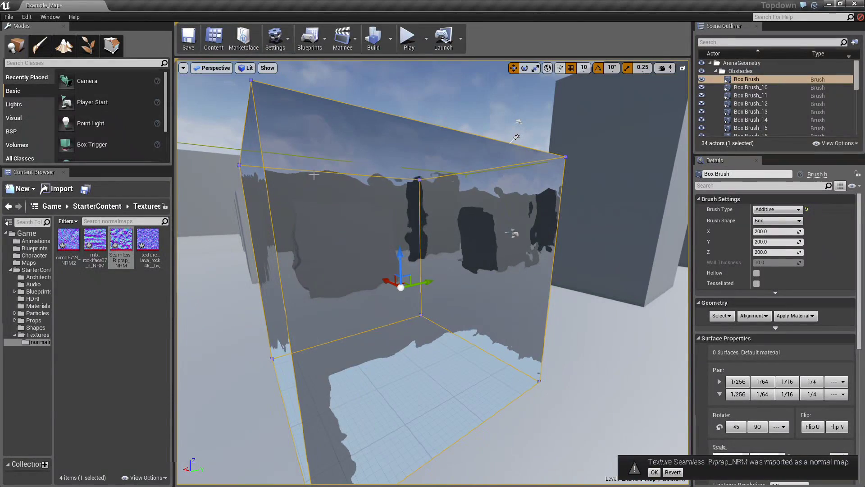
left_click(86, 310)
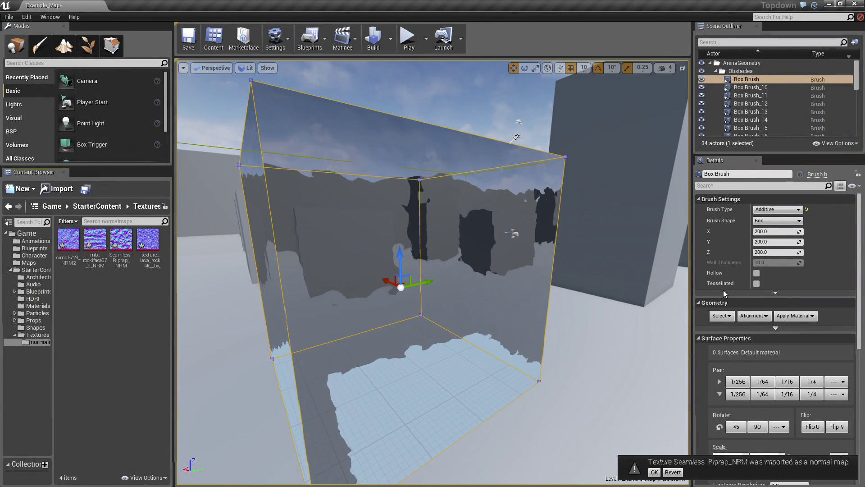
Add all four imported normal maps to the M_Water_Lake material graph as texture samples
left_click_drag(864, 369, 451, 107)
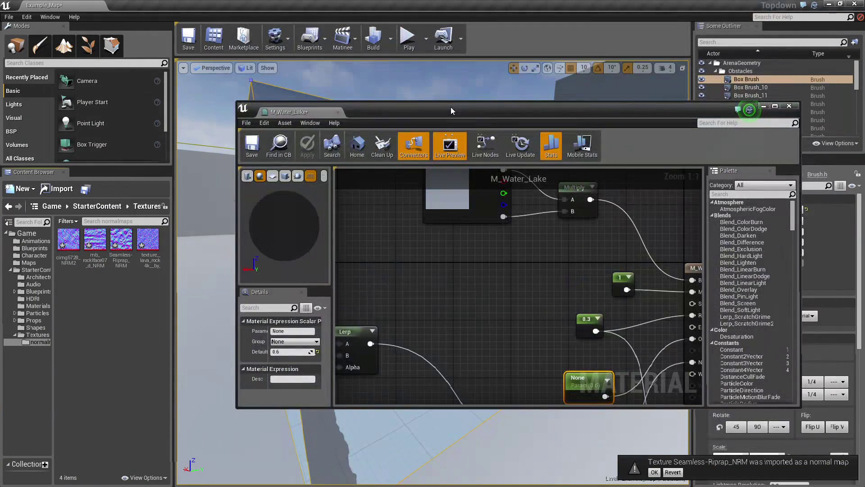
scroll(476, 308, "down", 8)
scroll(477, 304, "down", 3)
right_click_drag(477, 305, 526, 352)
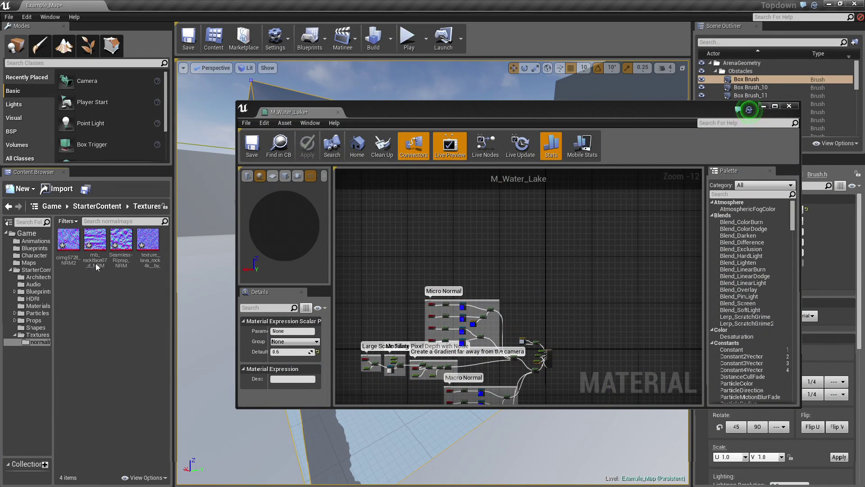
left_click(148, 238)
left_click(121, 238, "ctrl")
left_click(94, 239, "ctrl")
left_click(68, 239, "ctrl")
left_click_drag(69, 240, 408, 212)
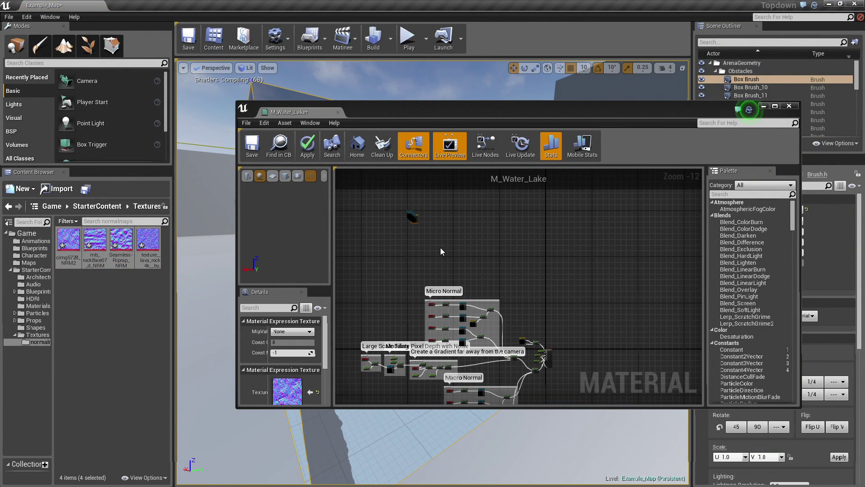
Maximize the material editor and place the cimg5728_NRM2 texture sample just above the Micro Normal group
double_click(464, 107)
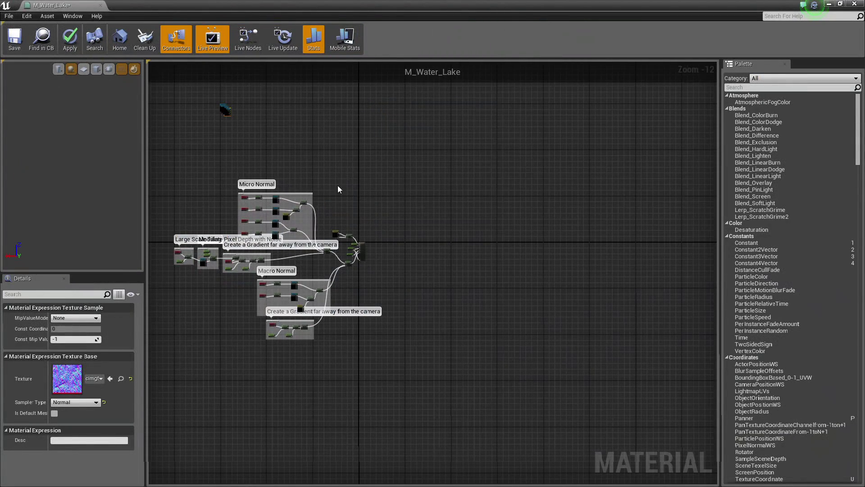
right_click_drag(339, 189, 449, 241)
left_click_drag(347, 124, 345, 126)
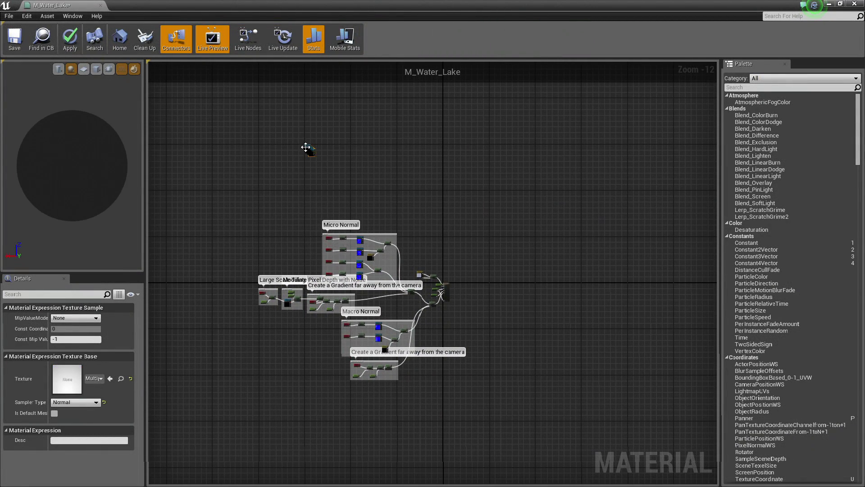
scroll(349, 193, "up", 10)
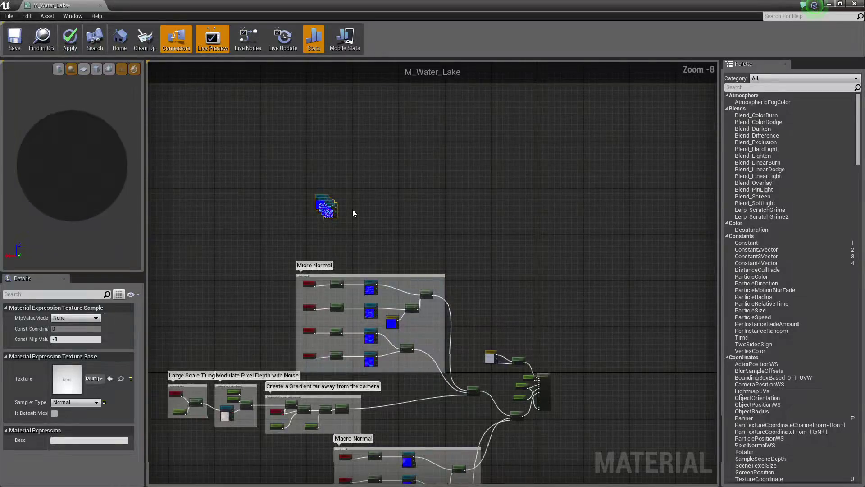
scroll(355, 231, "up", 1)
right_click_drag(381, 259, 392, 61)
scroll(413, 95, "down", 4)
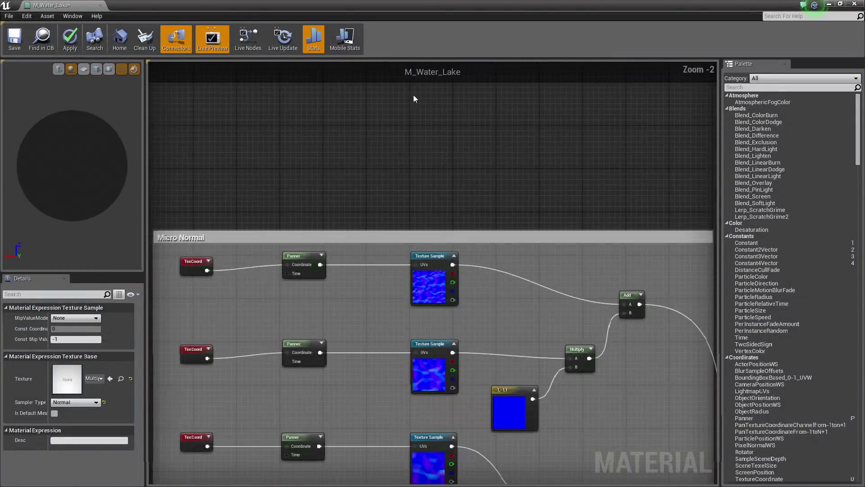
right_click_drag(419, 115, 374, 185)
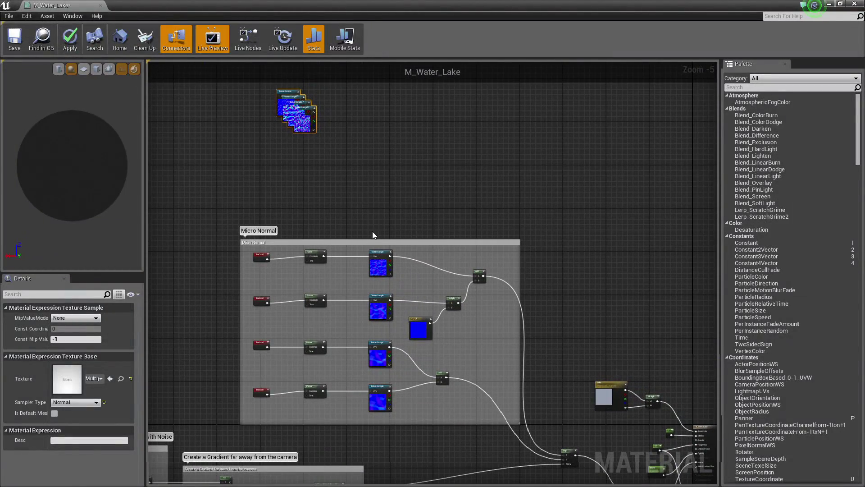
mouse_move(385, 210)
left_mouse_down()
mouse_move(344, 176)
mouse_move(379, 223)
left_mouse_up()
left_click(423, 175)
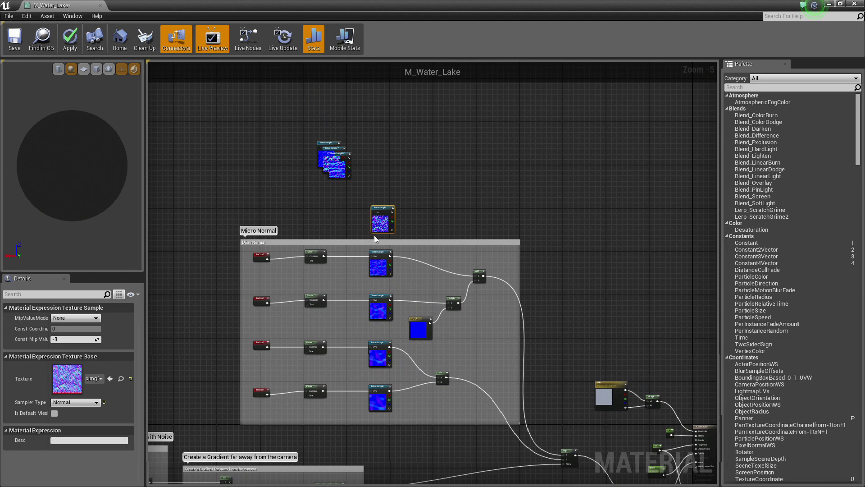
Wire the cimg5728_NRM2 sample between the first Micro Normal Panner and Add input A, and delete the old texture sample
right_click_drag(428, 266, 411, 204)
scroll(354, 225, "up", 3)
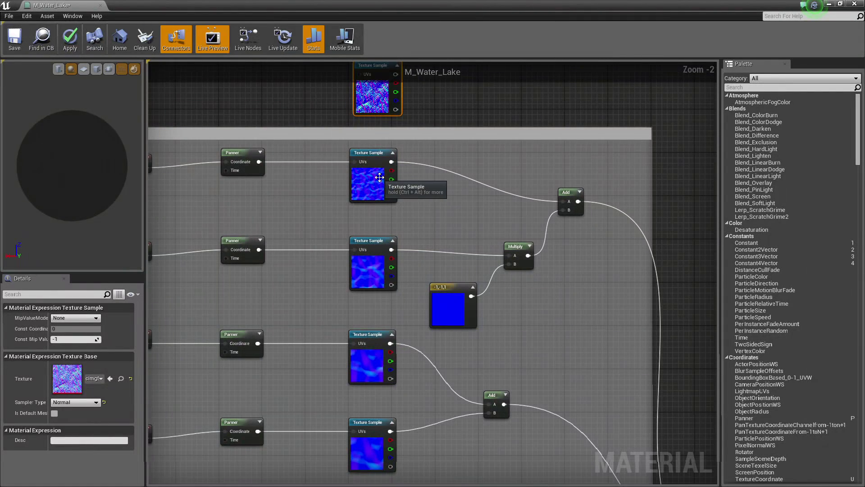
left_click_drag(259, 162, 563, 215)
right_click_drag(455, 195, 492, 245)
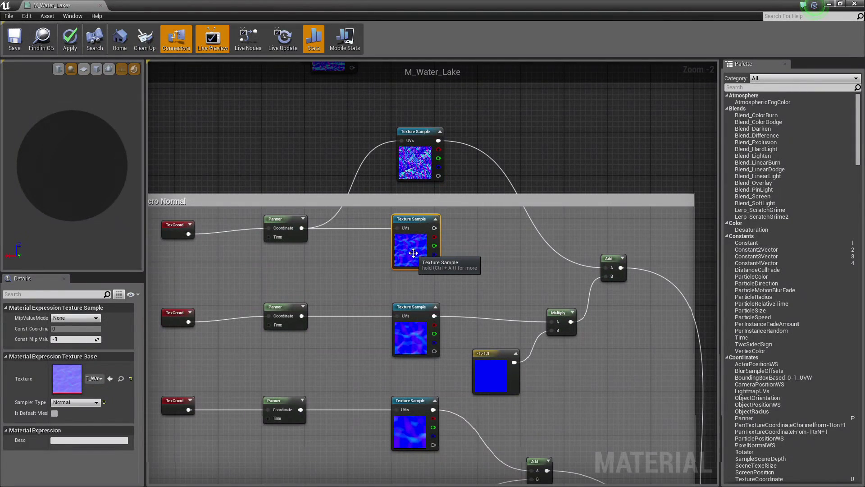
key("Delete")
Replace the second Micro Normal texture sample with the mb_rocklface07_d_NRM sample, wired to Multiply input A, and delete the constant vector feeding Multiply
right_click_drag(418, 267, 437, 303)
left_click_drag(356, 95, 432, 304)
right_click_drag(471, 324, 501, 235)
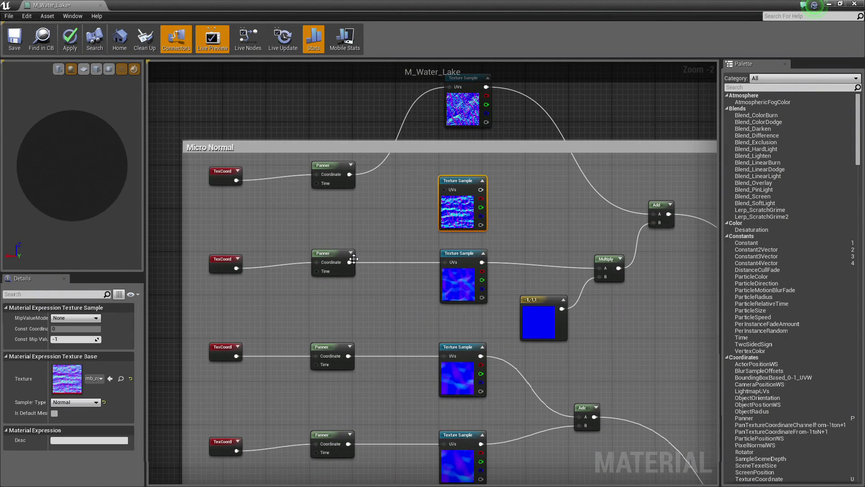
left_click_drag(350, 262, 539, 231)
left_click_drag(602, 269, 602, 266)
left_click(557, 323)
key("Delete")
left_click(455, 283)
key("Delete")
Replace the third Micro Normal texture sample with the Seamless-Riprap_NRM sample, wired from its Panner to input A of the lower Add
right_click_drag(480, 334, 466, 460)
left_click_drag(355, 133, 441, 251)
left_click(458, 321)
key("Delete")
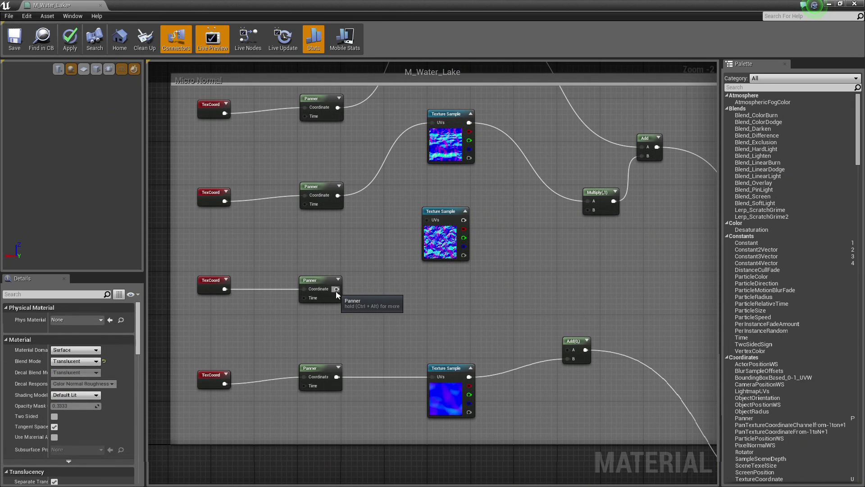
left_click_drag(337, 289, 567, 350)
Replace the fourth Micro Normal texture sample with the lava rock sample, wired from its Panner to input B of the lower Add
right_click_drag(475, 295, 474, 483)
left_click(466, 363)
key("Delete")
left_click_drag(390, 166, 459, 343)
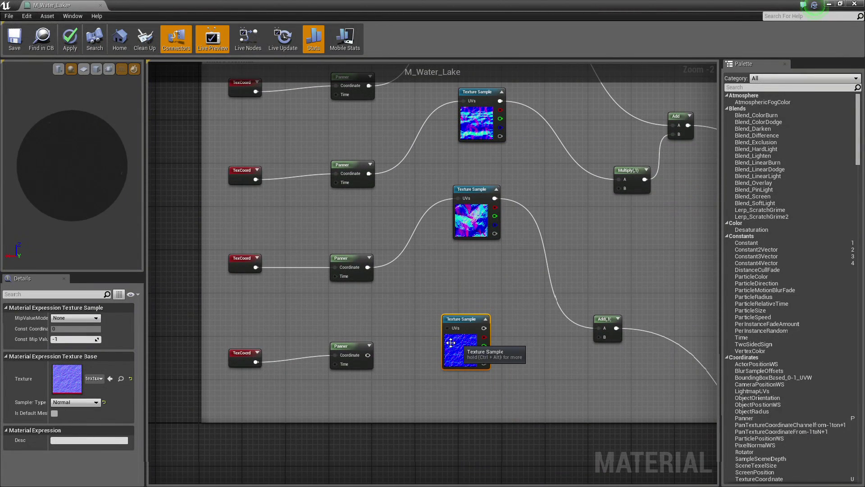
left_click_drag(369, 354, 538, 336)
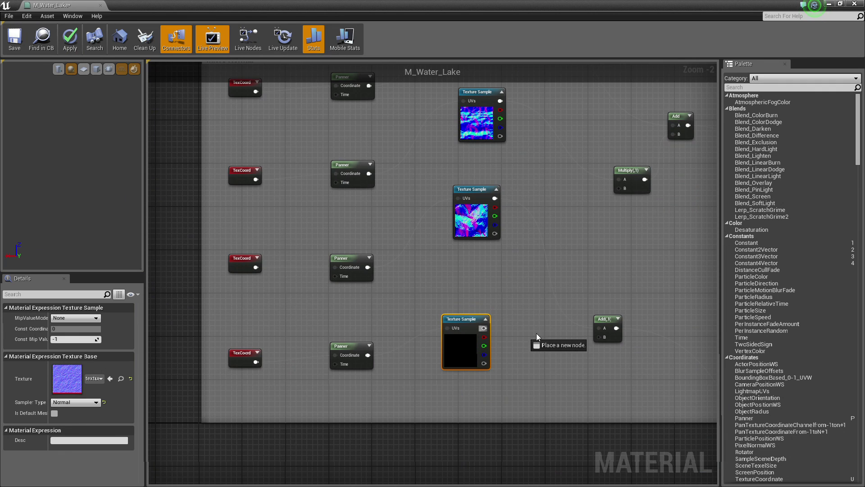
left_click_drag(599, 343, 600, 337)
Apply the material changes and inspect the updated water surface on the box in the level
right_click_drag(549, 289, 561, 359)
left_click(78, 36)
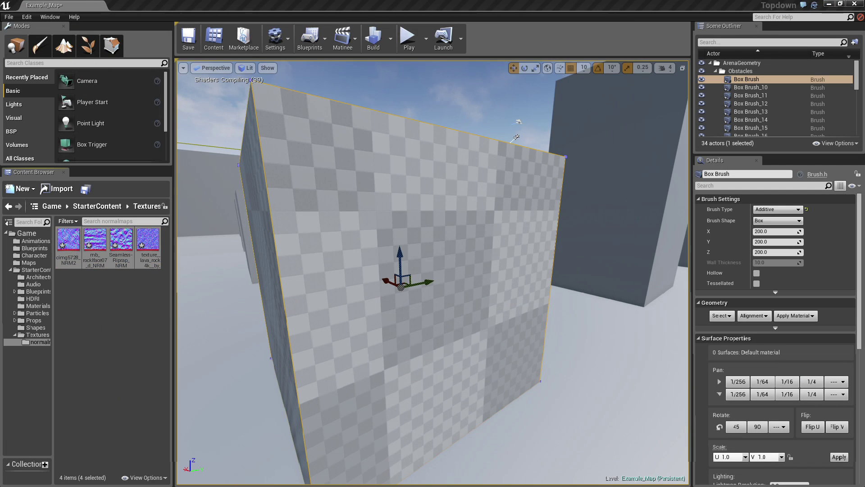
mouse_move(629, 195)
right_mouse_down()
mouse_move(649, 216)
mouse_move(676, 216)
mouse_move(649, 214)
mouse_move(608, 190)
right_mouse_up()
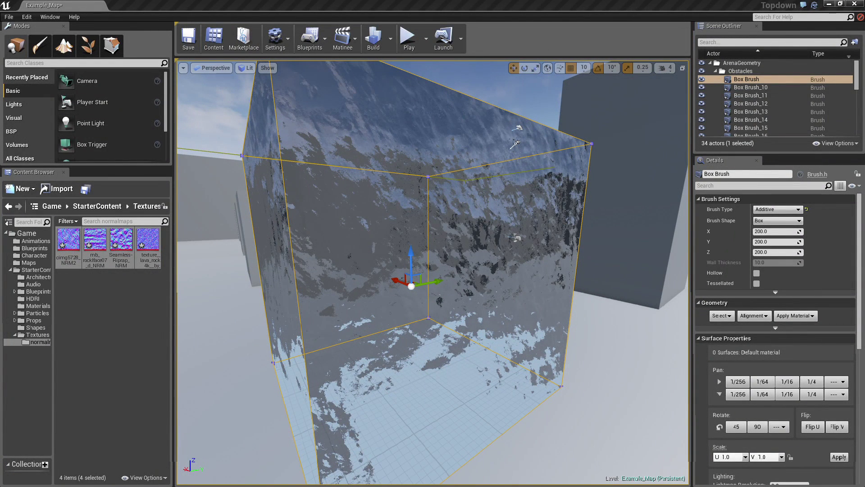
left_click(654, 4)
mouse_move(586, 190)
right_mouse_down()
mouse_move(523, 185)
mouse_move(537, 194)
mouse_move(559, 182)
mouse_move(604, 200)
mouse_move(640, 185)
mouse_move(458, 176)
mouse_move(493, 180)
right_mouse_up()
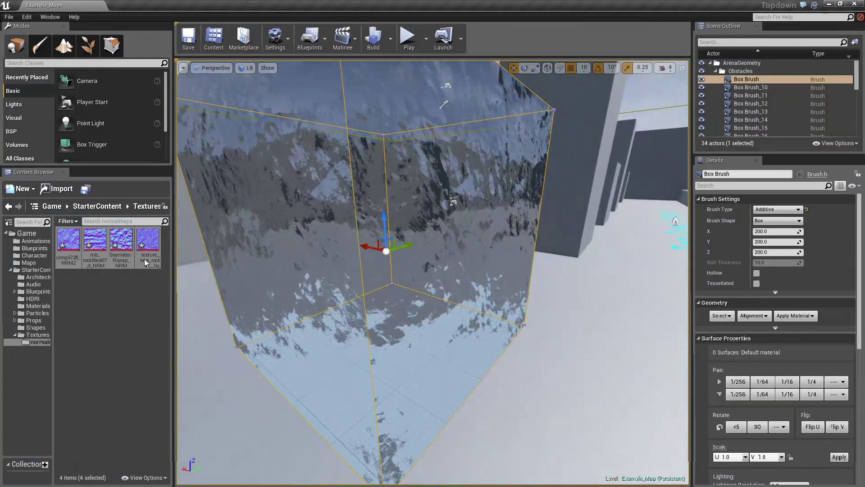
Apply the M_Water_Lake material from StarterContent/Materials to the level's floor
left_click(48, 309)
scroll(108, 342, "down", 5)
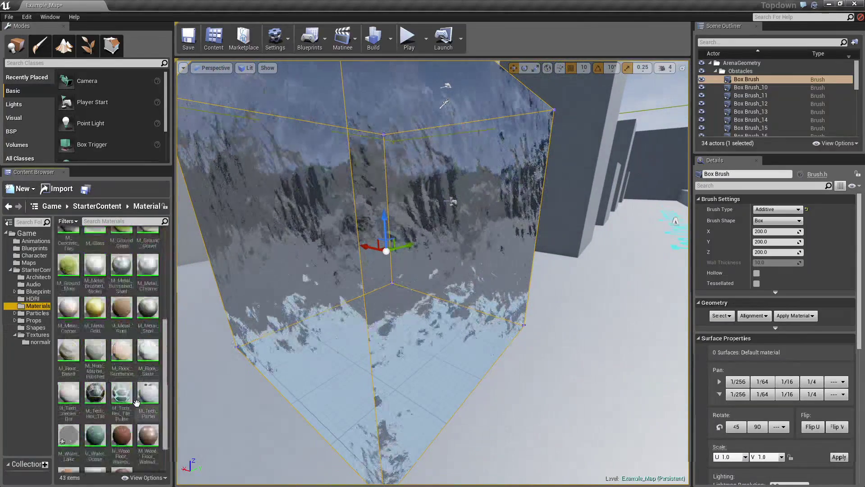
left_click(66, 409)
left_click_drag(66, 408, 609, 392)
mouse_move(608, 392)
right_mouse_down()
mouse_move(676, 395)
mouse_move(518, 390)
mouse_move(645, 406)
mouse_move(656, 419)
mouse_move(606, 377)
mouse_move(604, 347)
mouse_move(667, 338)
mouse_move(676, 322)
right_mouse_up()
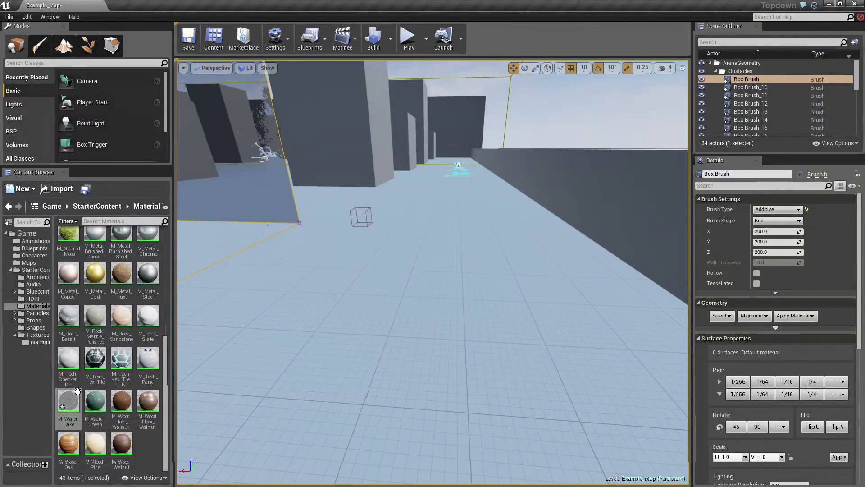
left_click_drag(69, 402, 490, 334)
right_click_drag(550, 254, 663, 226)
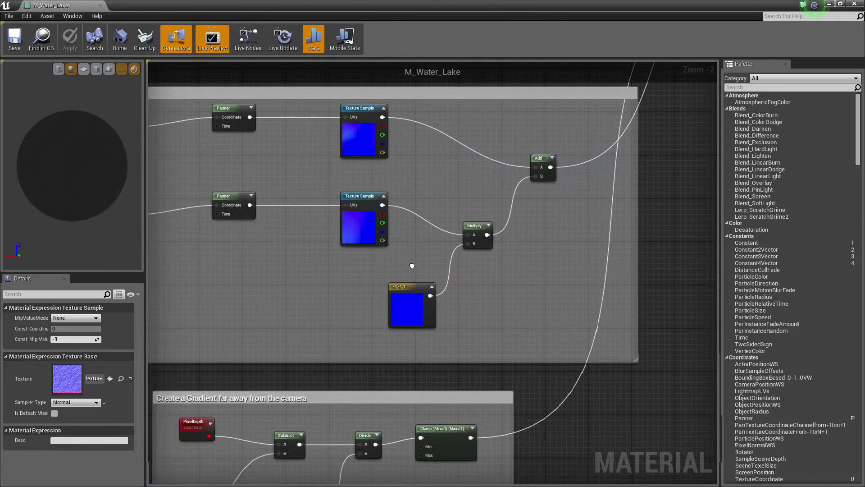
Delete the constant vector feeding Multiply in the Macro Normal group and move the material editor window clear of the Content Browser
scroll(566, 376, "up", 2)
right_click_drag(566, 375, 504, 299)
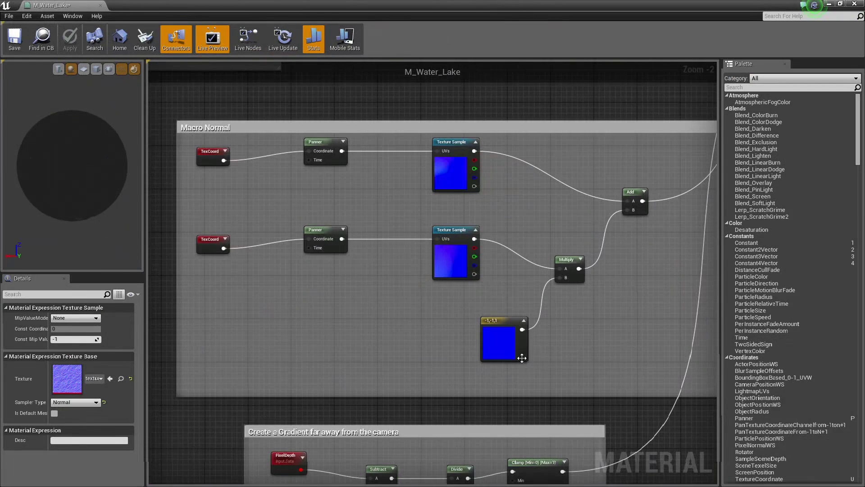
left_click(507, 345)
key("Delete")
right_click_drag(471, 275, 496, 361)
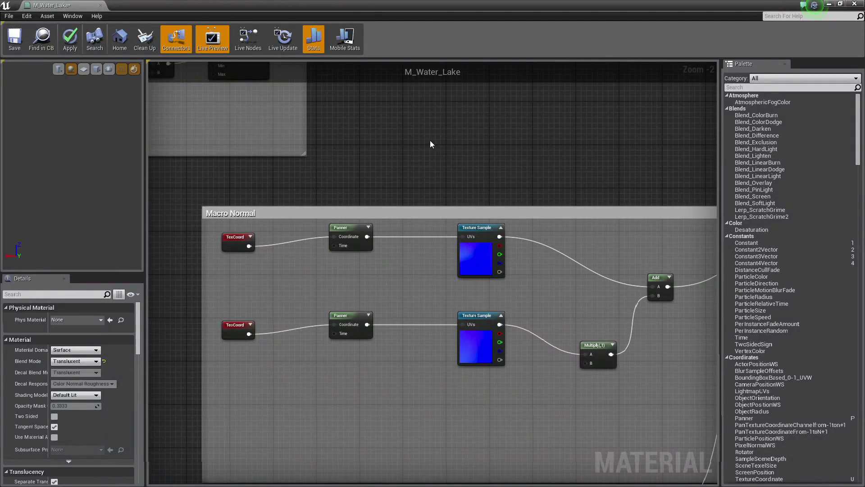
left_click_drag(586, 5, 588, 78)
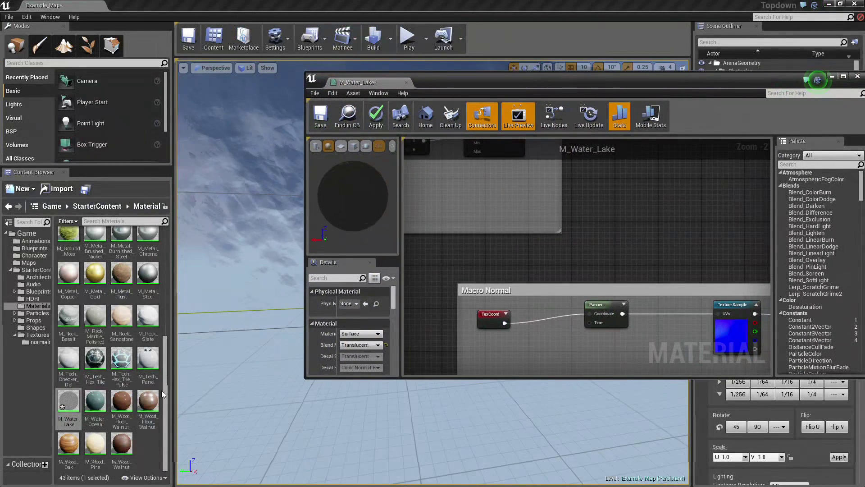
Add texture samples for the first normal map and the lava rock map from the normalmaps folder, above the Macro Normal group
left_click(40, 342)
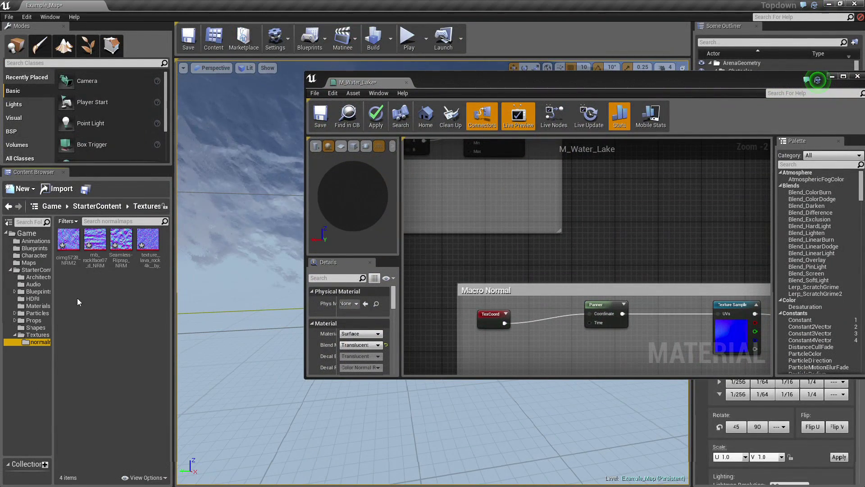
left_click_drag(69, 239, 696, 249)
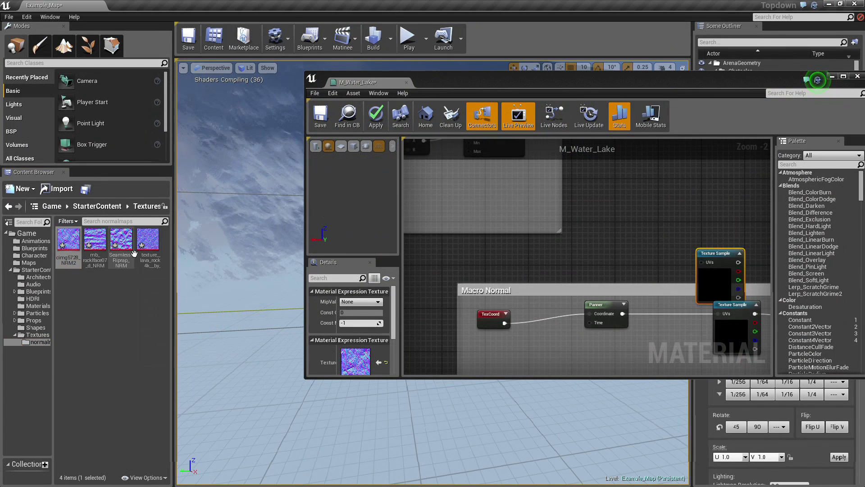
left_click_drag(153, 243, 627, 241)
Replace the upper Macro Normal texture sample with the lava rock sample, wired from its Panner to input A of Add
right_click_drag(621, 235, 437, 143)
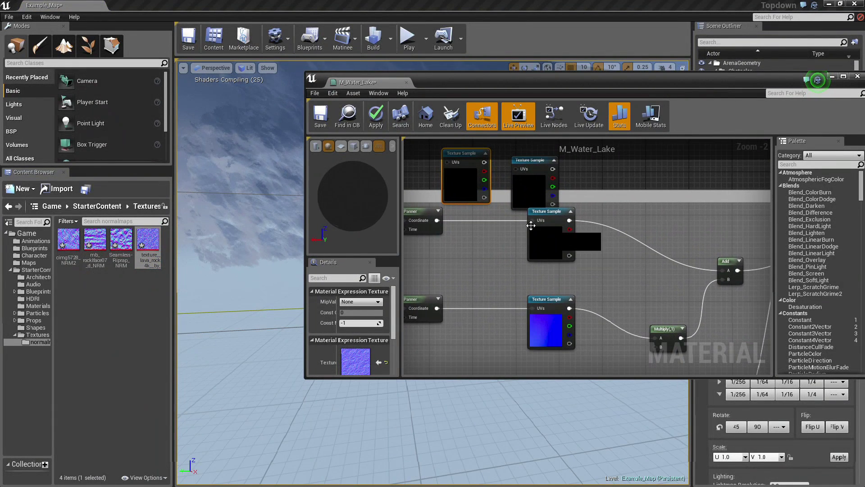
left_click_drag(436, 221, 448, 203)
left_click_drag(445, 161, 722, 270)
left_click(555, 259)
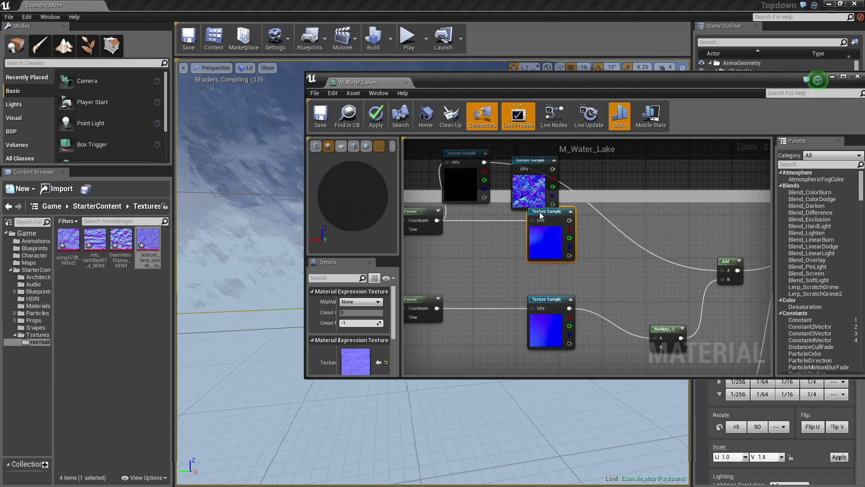
key("Delete")
Replace the lower Macro Normal texture sample with the other new sample, wired from its Panner to input A of Multiply
left_click_drag(529, 163, 535, 325)
right_click_drag(523, 291, 512, 256)
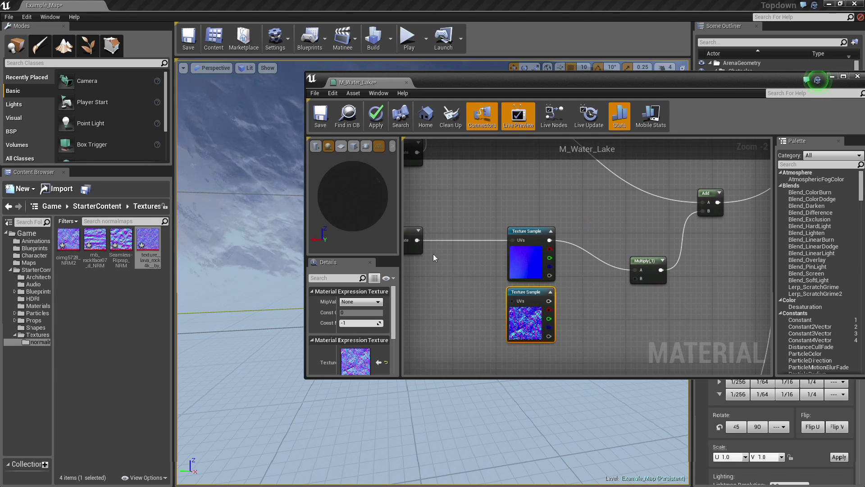
left_click_drag(417, 240, 635, 278)
left_click(527, 258)
left_click(586, 270)
Examine the Large Scale Tiling, Modulate Pixel Depth with Noise and camera gradient groups for other texture samples and constants
scroll(608, 288, "down", 7)
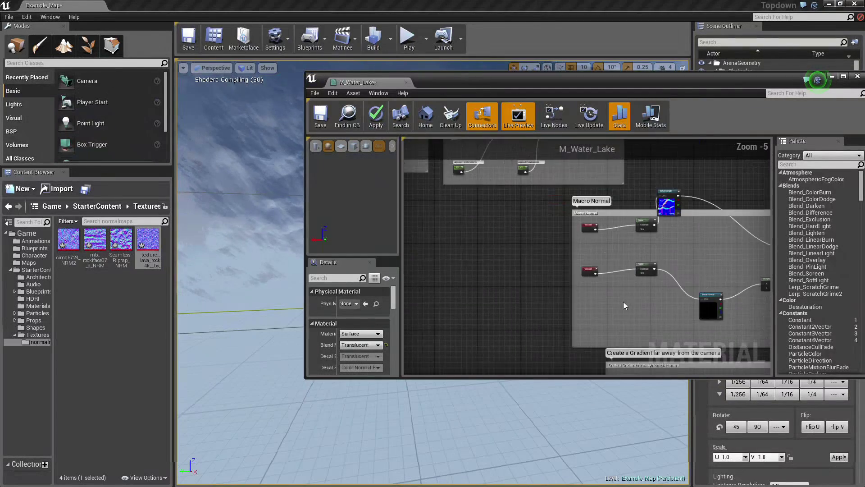
right_click_drag(580, 294, 523, 319)
scroll(541, 263, "up", 8)
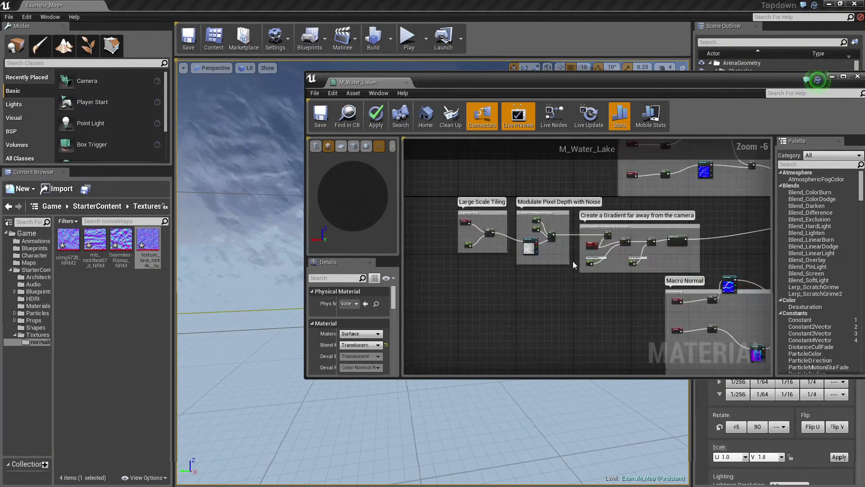
right_click_drag(504, 264, 609, 372)
scroll(490, 342, "up", 1)
right_click_drag(502, 321, 496, 294)
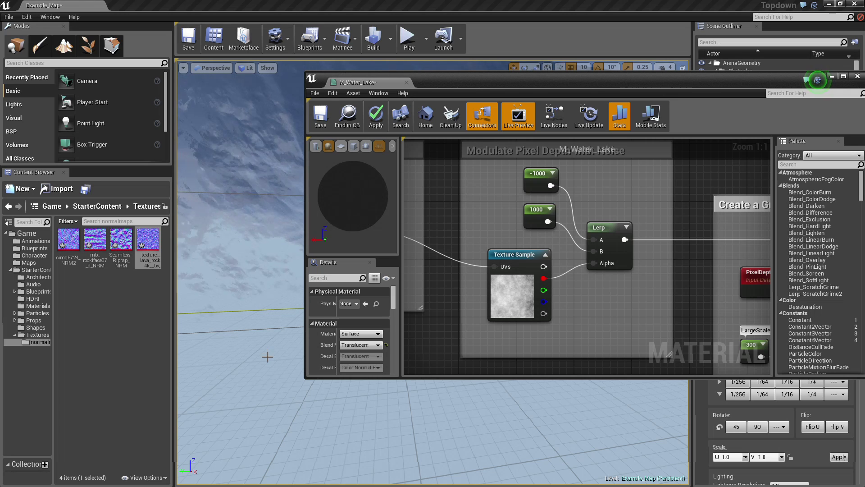
right_click_drag(491, 337, 291, 238)
right_click_drag(845, 226, 845, 254)
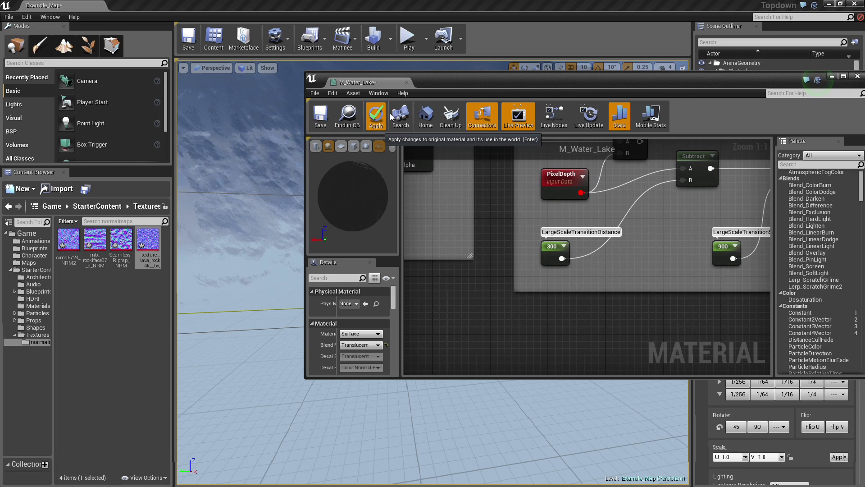
Apply the M_Water_Lake changes and move the material editor aside to examine the water in the level from several distances
left_click_drag(524, 85, 864, 215)
scroll(560, 244, "down", 5)
mouse_move(561, 244)
right_mouse_down()
mouse_move(406, 257)
mouse_move(468, 248)
mouse_move(464, 226)
mouse_move(453, 223)
mouse_move(459, 240)
mouse_move(480, 156)
mouse_move(462, 163)
mouse_move(476, 270)
mouse_move(518, 221)
mouse_move(559, 216)
mouse_move(563, 227)
mouse_move(532, 225)
mouse_move(606, 227)
right_mouse_up()
key("s")
key("w")
key("s")
key("w")
key("s")
key("w")
key("s")
key("a")
key("w")
key("d")
key("s")
key("w")
Bring back the M_Water_Lake graph full screen and add a Constant3Vector below the Multiply node in the Macro Normal group
left_click_drag(838, 482, 301, 4)
right_click_drag(453, 414, 64, 105)
right_click_drag(524, 267, 567, 240)
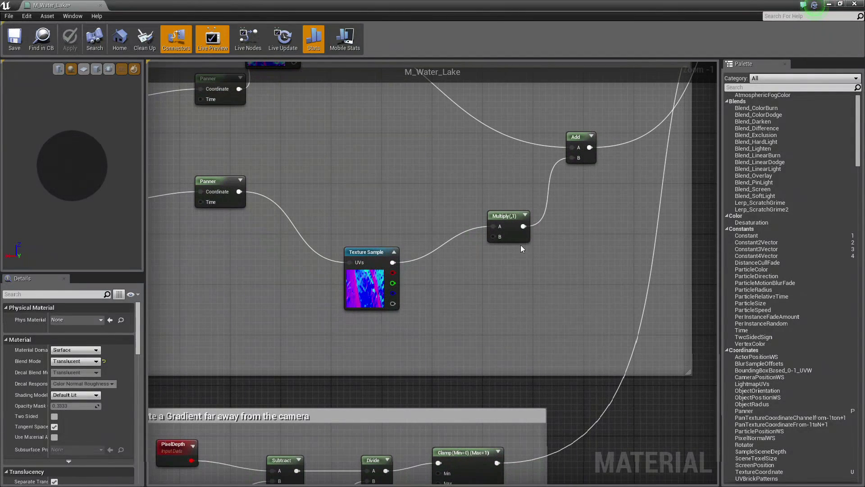
left_click_drag(493, 235, 511, 221)
left_click(545, 224)
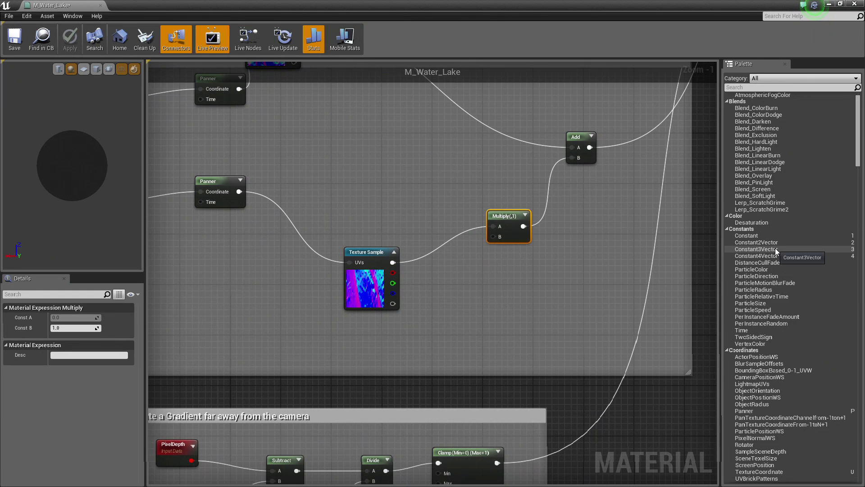
left_click_drag(770, 250, 454, 280)
Set the new vector to a blue of 0, 0.0171, 0.65 and connect it to input B of the Macro Normal Multiply
double_click(454, 311)
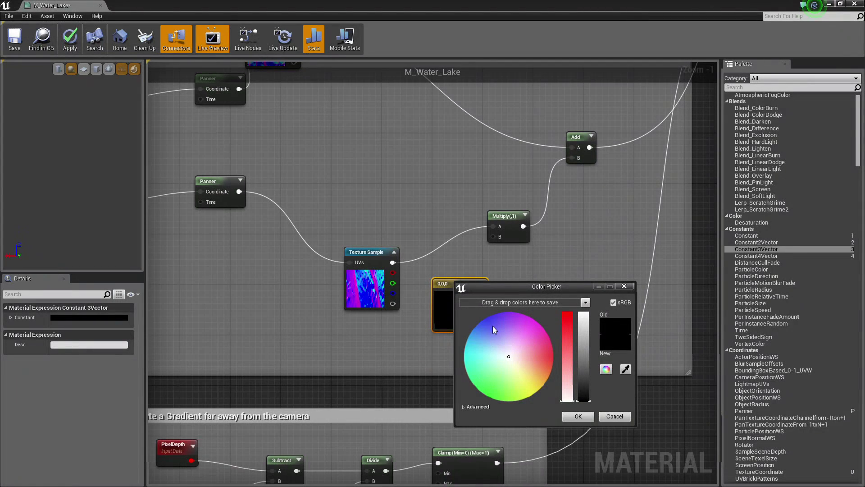
left_click_drag(493, 325, 484, 316)
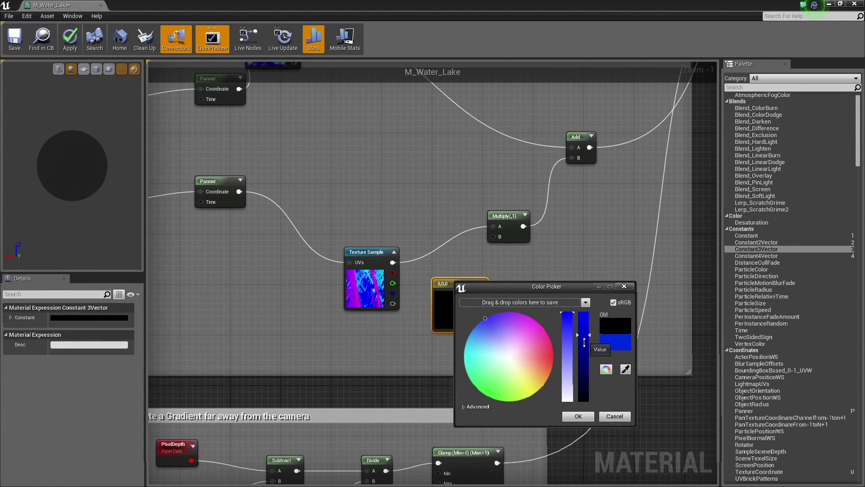
left_click(576, 416)
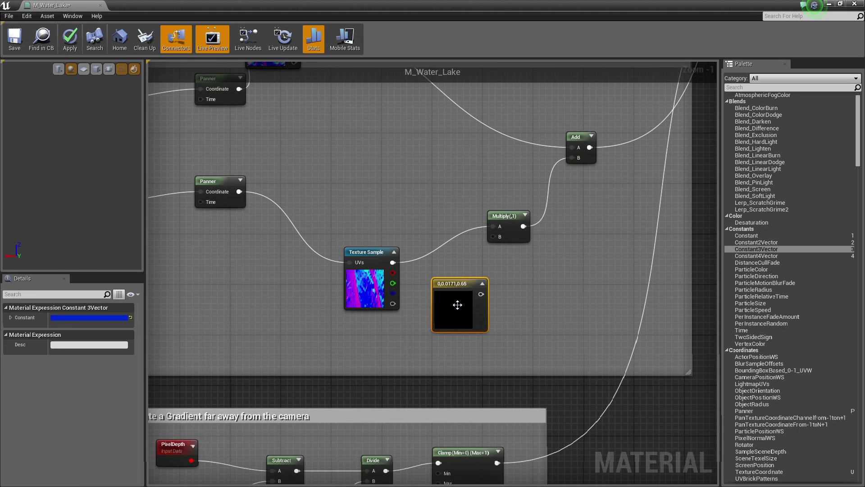
left_click_drag(480, 294, 493, 236)
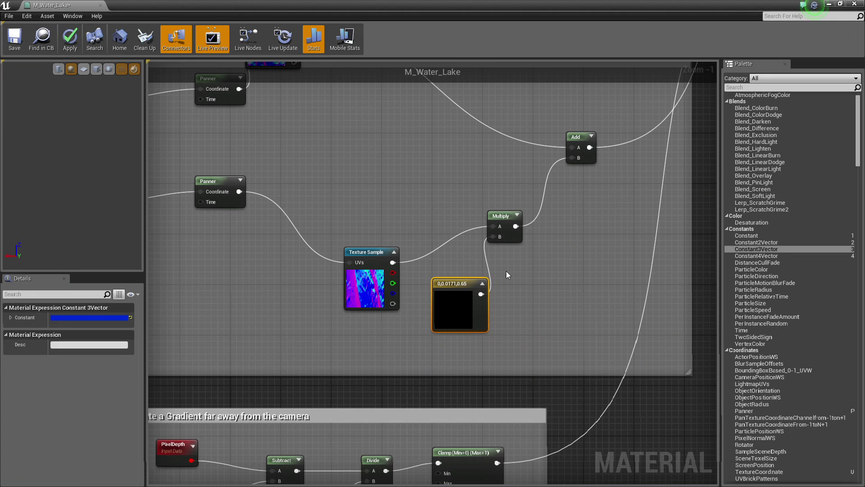
Add a Constant3Vector to input B of the Micro Normal Multiply and set it to a blue of 0.0115, 0, 0.61
right_click_drag(279, 146, 635, 352)
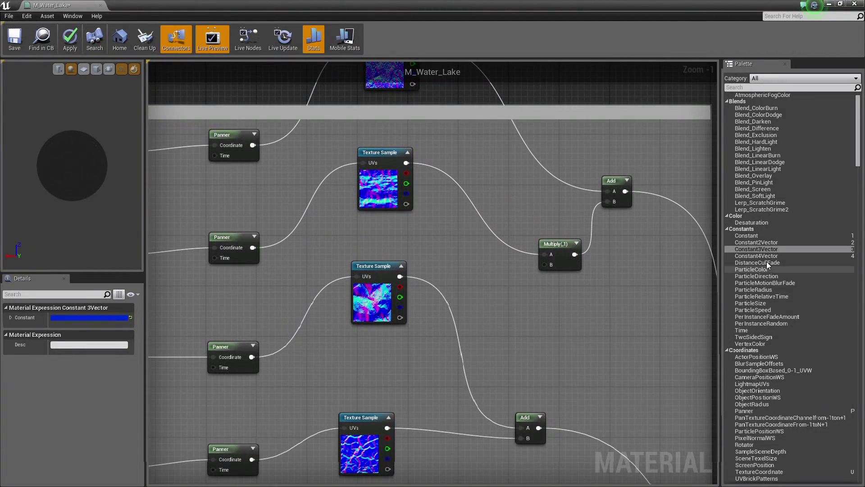
left_click_drag(757, 249, 477, 272)
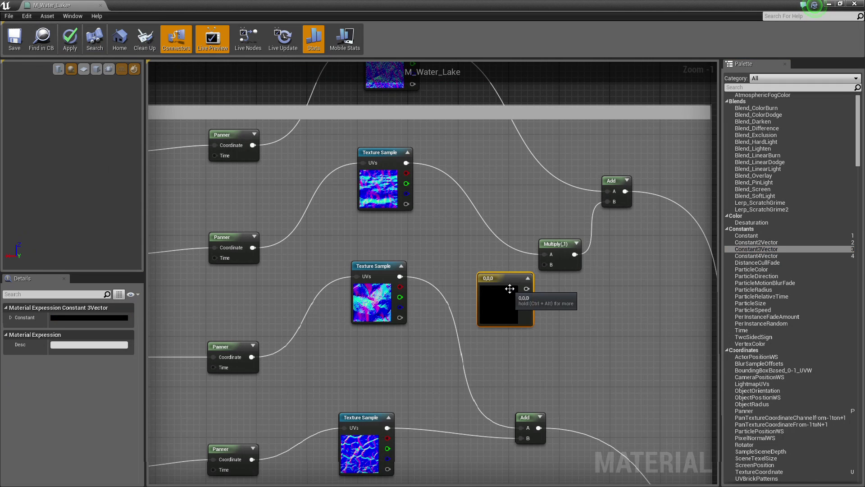
left_click_drag(527, 289, 542, 266)
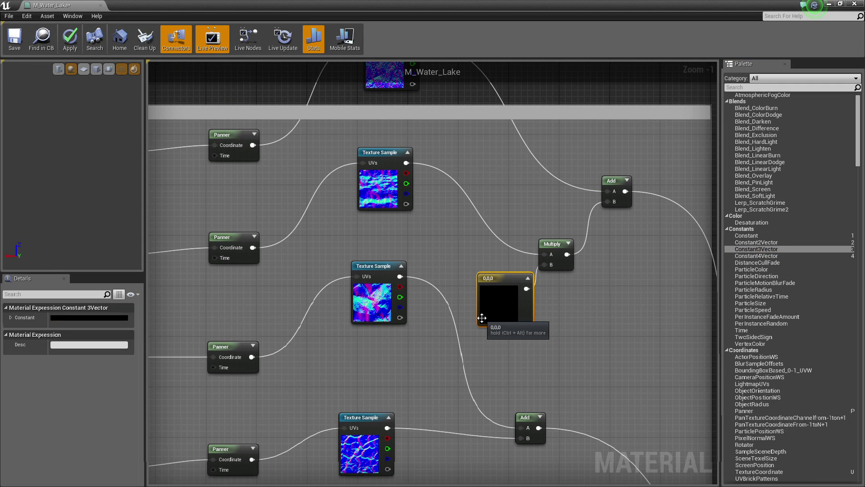
double_click(482, 318)
left_click_drag(550, 343, 518, 320)
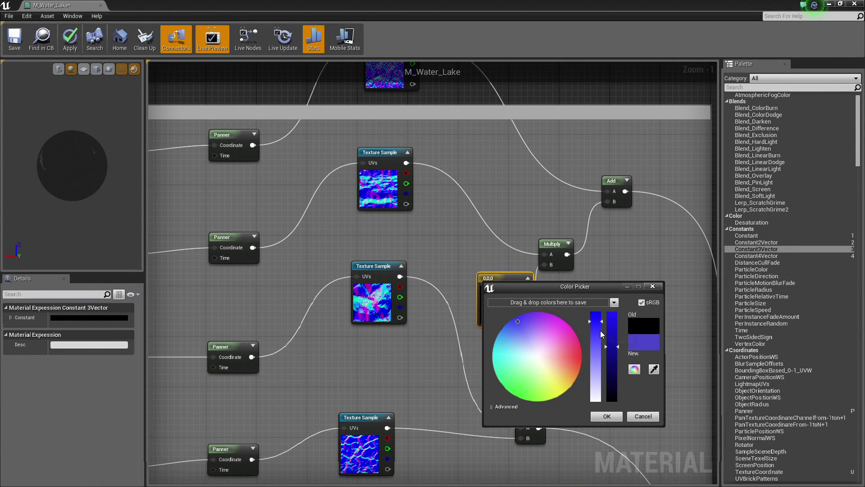
left_click(605, 416)
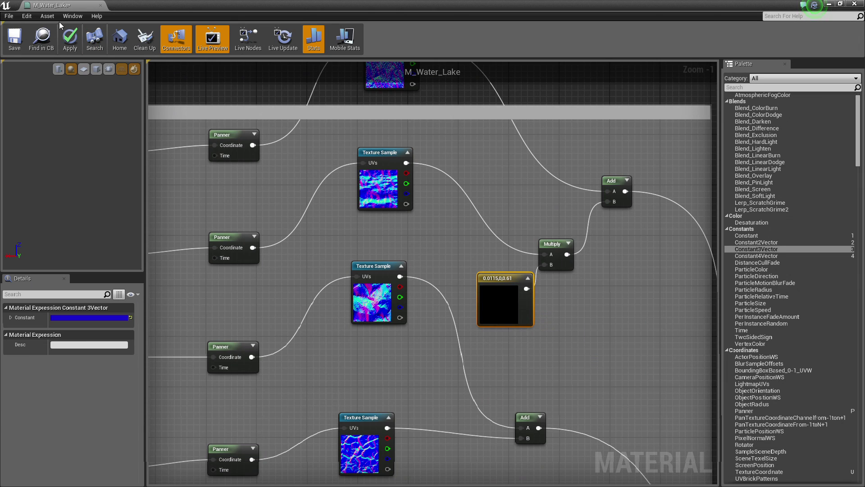
Apply the new blue constants to the material and inspect the water box in the level up close and from afar
left_click_drag(432, 6, 864, 50)
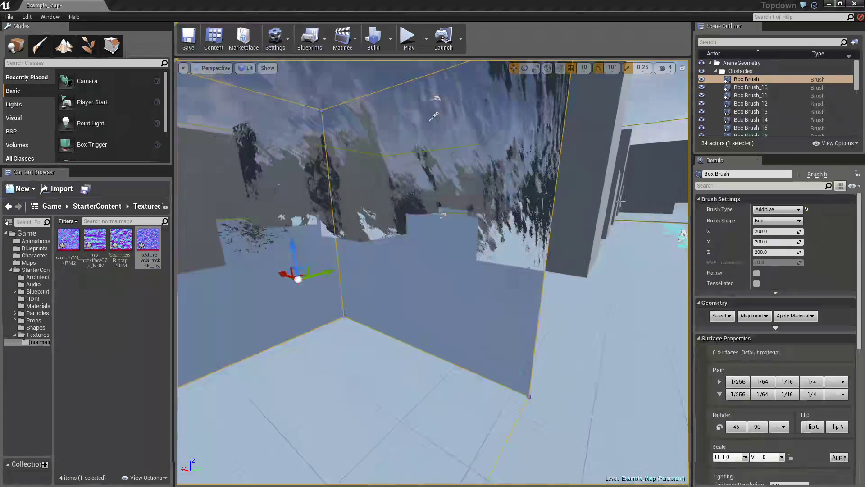
key("s")
mouse_move(433, 273)
right_mouse_down()
mouse_move(559, 274)
mouse_move(307, 301)
mouse_move(226, 284)
mouse_move(248, 277)
right_mouse_up()
key("w")
key("s")
key("s")
key("s")
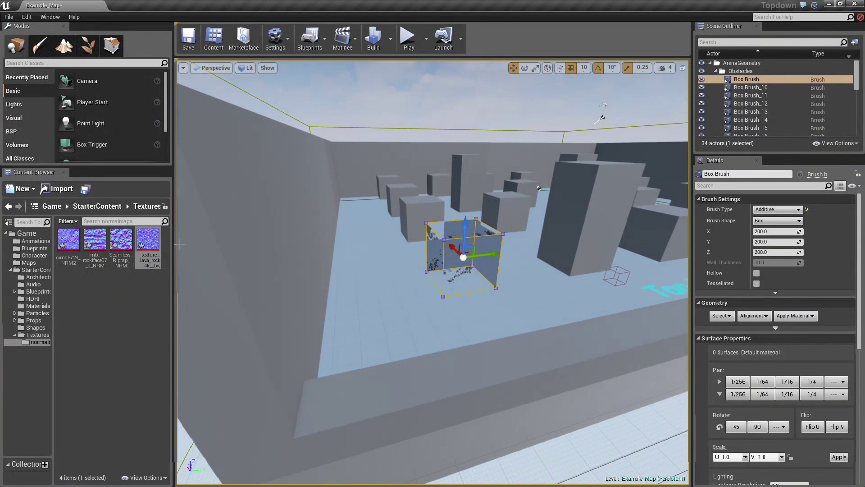
Create a new landscape with 63x63 quad sections, 1x1 section per component and 8 x 8 components
left_click(69, 50)
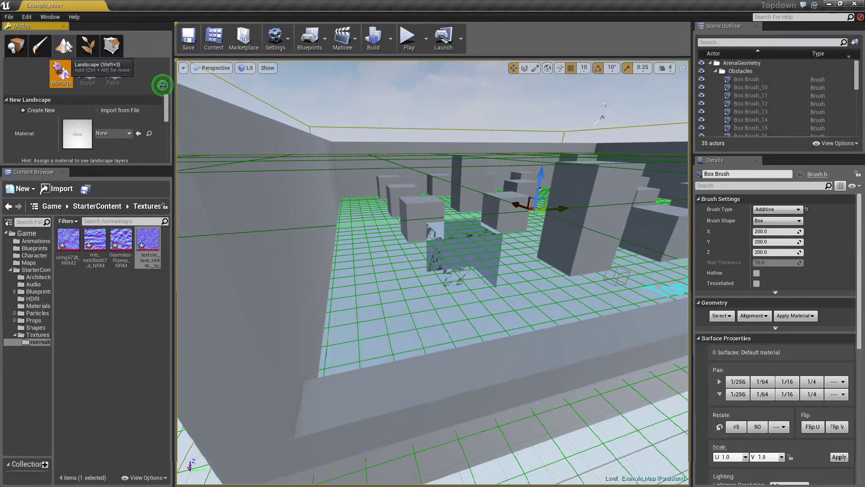
scroll(150, 135, "down", 6)
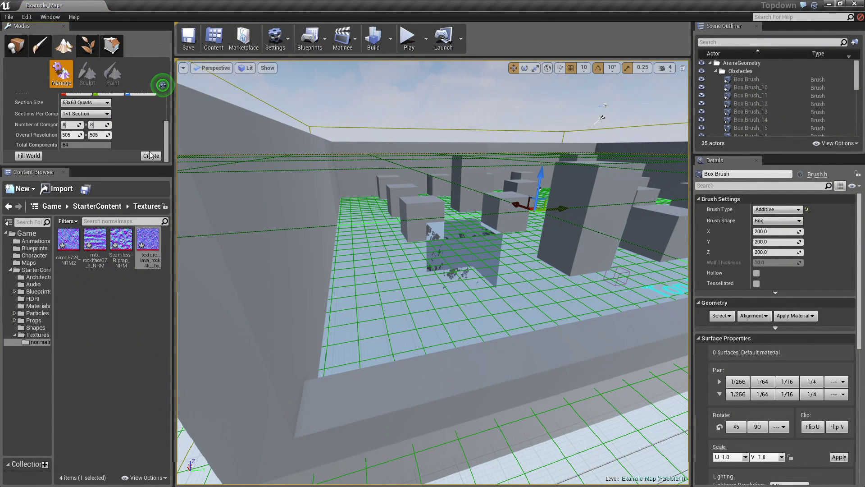
left_click(153, 160)
Sculpt a basin into the landscape just outside the arena walls with a tool strength of 0.3
mouse_move(388, 299)
right_mouse_down()
mouse_move(345, 311)
mouse_move(381, 331)
mouse_move(322, 353)
mouse_move(286, 327)
mouse_move(329, 361)
right_mouse_up()
mouse_move(396, 214)
left_mouse_down()
mouse_move(399, 286)
mouse_move(326, 265)
mouse_move(390, 284)
mouse_move(406, 315)
mouse_move(348, 363)
mouse_move(393, 349)
mouse_move(455, 288)
mouse_move(435, 318)
mouse_move(521, 322)
mouse_move(431, 229)
mouse_move(338, 194)
mouse_move(347, 126)
mouse_move(298, 104)
mouse_move(245, 106)
left_mouse_up()
right_click_drag(444, 288, 399, 293)
mouse_move(444, 293)
left_mouse_down()
mouse_move(369, 297)
mouse_move(376, 358)
mouse_move(477, 357)
mouse_move(378, 405)
mouse_move(584, 371)
mouse_move(503, 406)
mouse_move(531, 399)
mouse_move(423, 230)
left_mouse_up()
mouse_move(422, 193)
left_mouse_down()
mouse_move(347, 182)
mouse_move(388, 194)
mouse_move(429, 252)
mouse_move(373, 241)
mouse_move(310, 321)
mouse_move(401, 402)
left_mouse_up()
right_click_drag(402, 399, 451, 426)
mouse_move(416, 382)
right_mouse_down()
mouse_move(478, 383)
mouse_move(419, 376)
mouse_move(449, 375)
right_mouse_up()
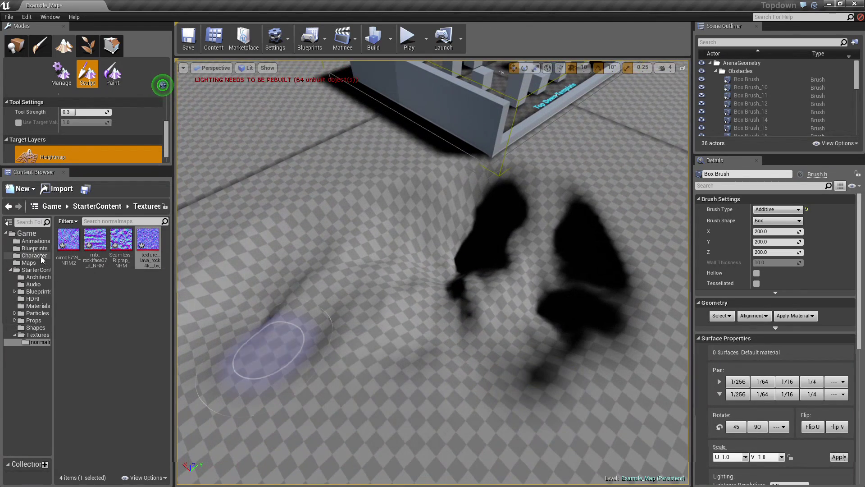
Place the Floor_400x400 mesh from the StarterContent Architecture folder in the sculpted basin and select it in placement mode
left_click(38, 276)
left_click_drag(69, 241, 442, 292)
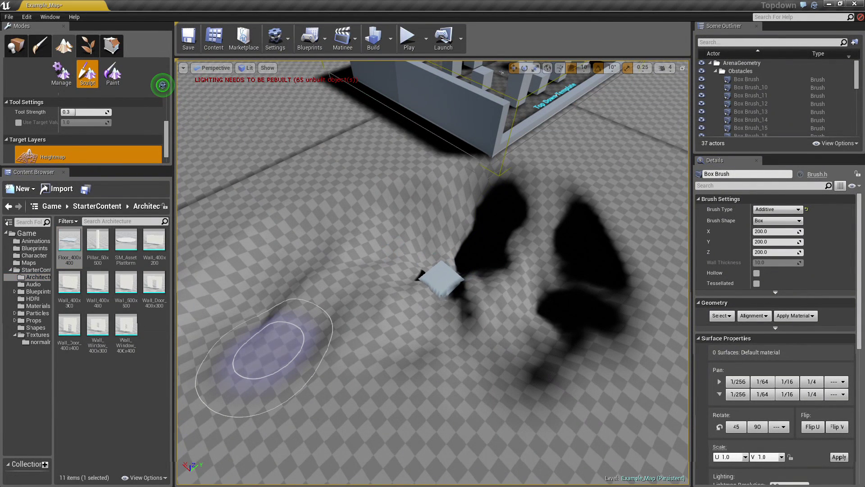
left_click(536, 68)
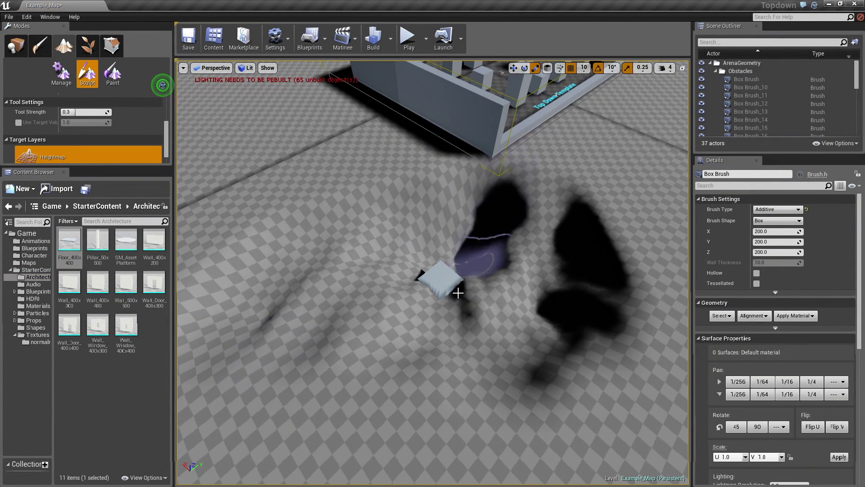
left_click(16, 45)
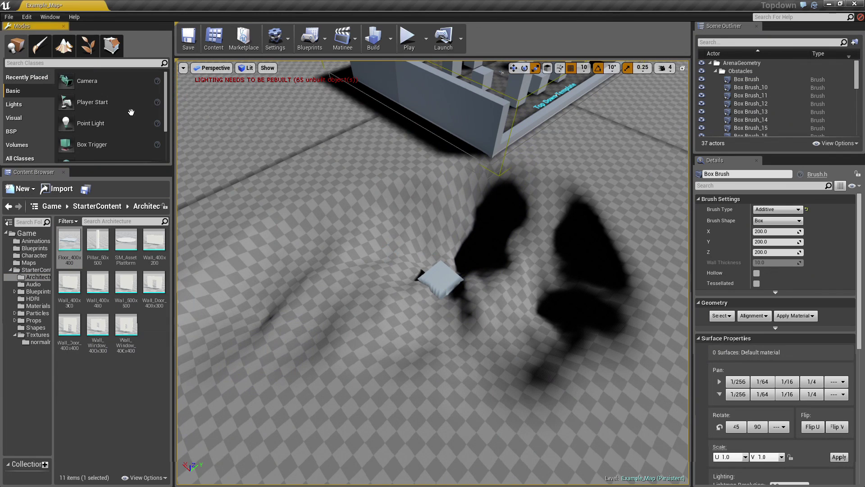
left_click(435, 270)
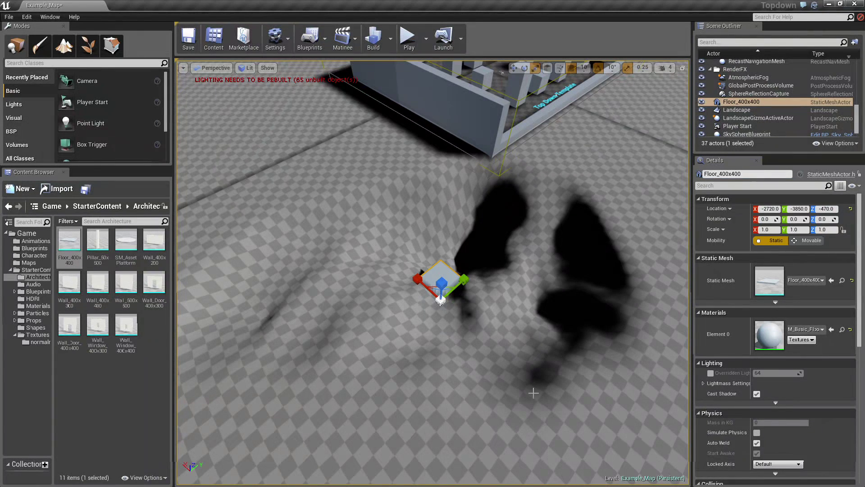
Move the floor mesh to about X -4090, Y -6080, Z -30, beyond the corner of the sculpted basin
left_click(515, 69)
left_click_drag(440, 300, 460, 318)
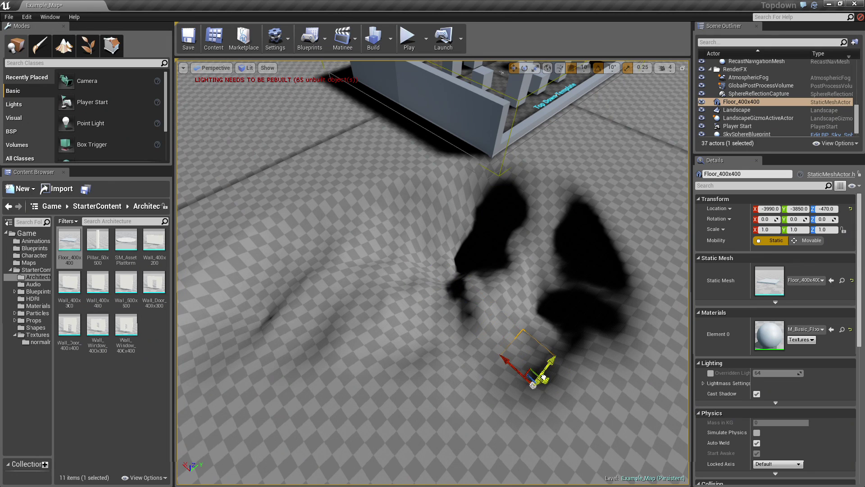
left_click_drag(556, 365, 558, 369)
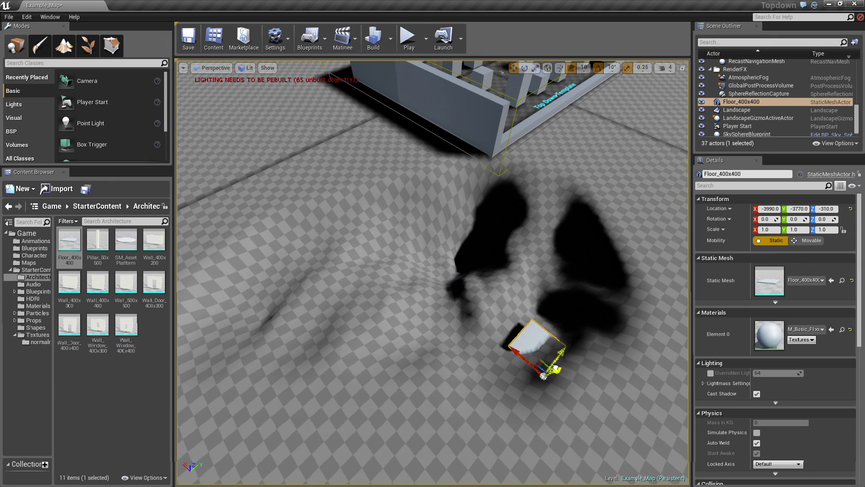
right_click_drag(567, 362, 423, 173)
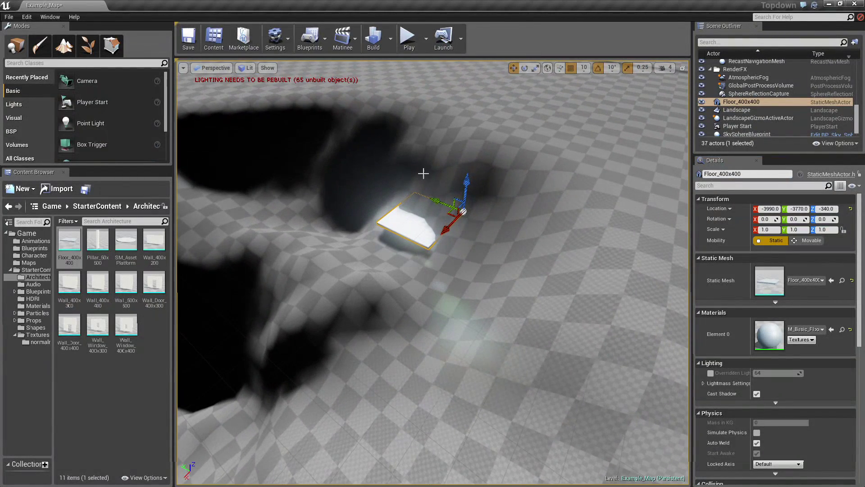
left_click_drag(467, 183, 514, 133)
left_click_drag(460, 181, 476, 177)
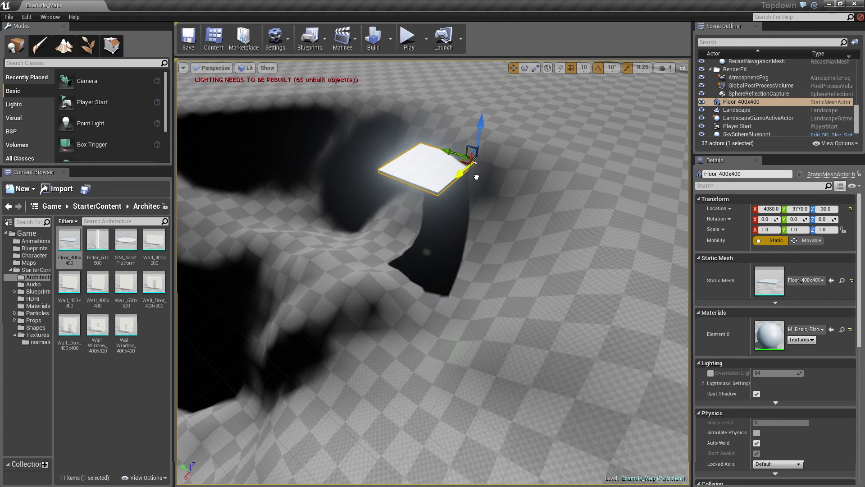
right_click_drag(478, 178, 520, 221)
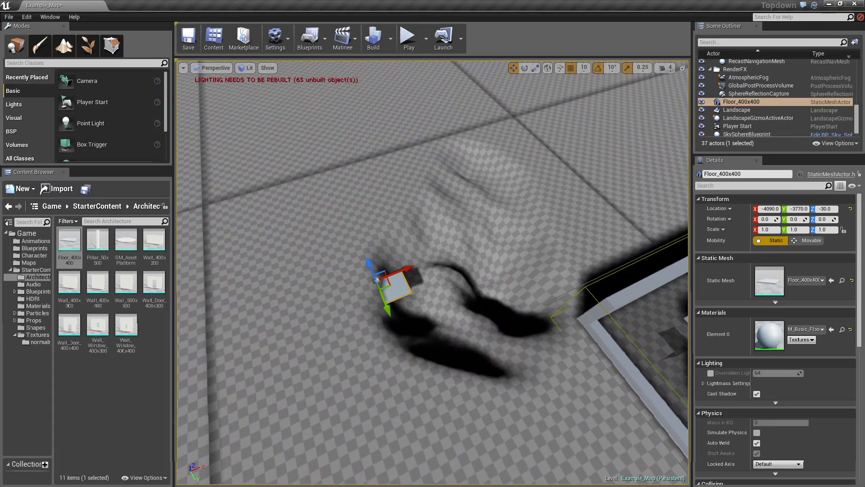
left_click_drag(384, 308, 373, 276)
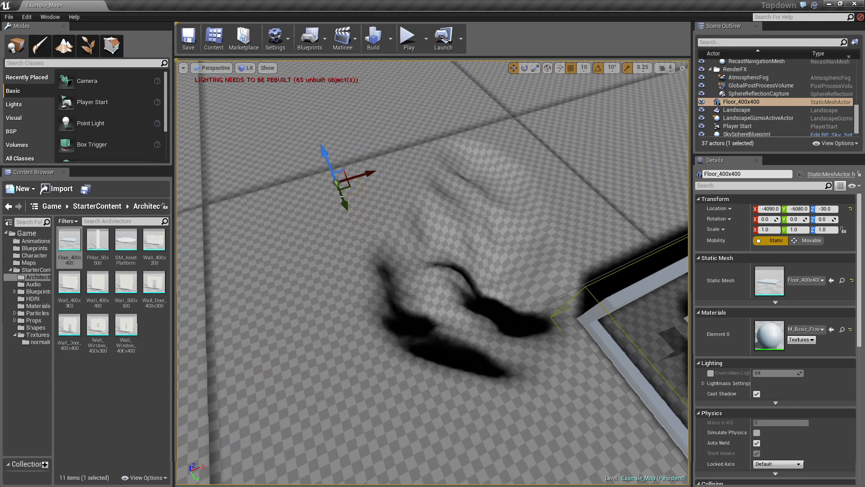
Scale the Floor_400x400 mesh to 10 in X and 15 in Y so it fills the sculpted basin
left_click(535, 68)
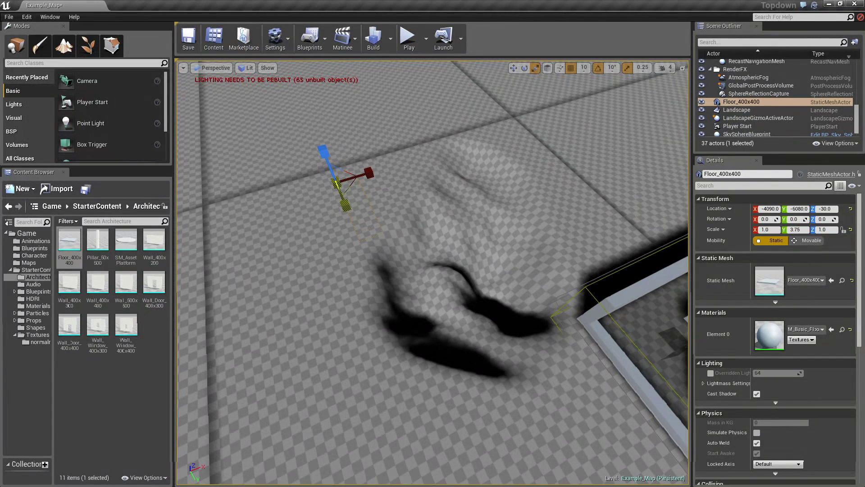
left_click_drag(345, 205, 338, 223)
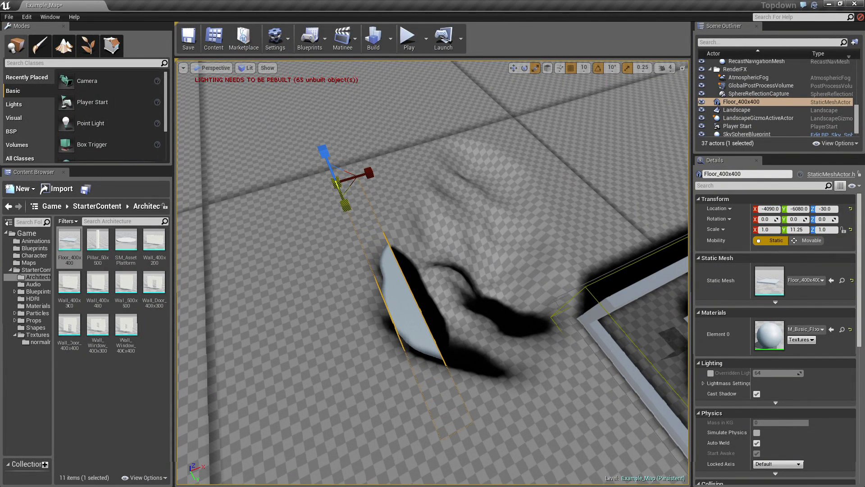
left_click_drag(368, 169, 417, 167)
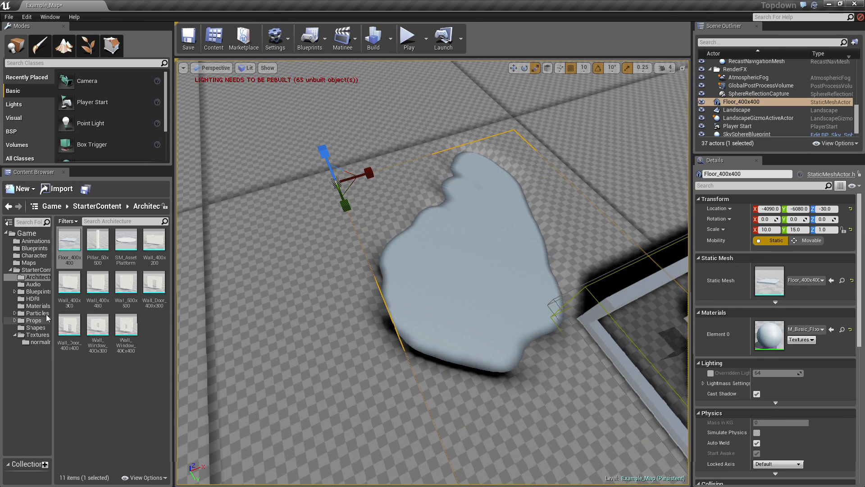
Apply the M_Water_Lake material from the StarterContent Materials folder to the floor mesh and view the water surface up close
left_click(32, 298)
left_click(38, 306)
scroll(83, 366, "down", 2)
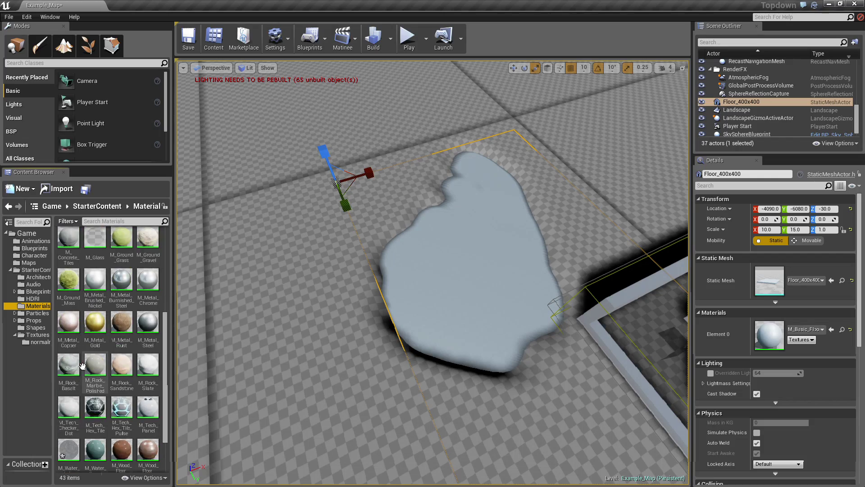
scroll(82, 366, "down", 2)
left_click_drag(72, 402, 463, 267)
key("w")
right_click_drag(463, 266, 465, 308)
key("w")
key("s")
key("s")
key("w")
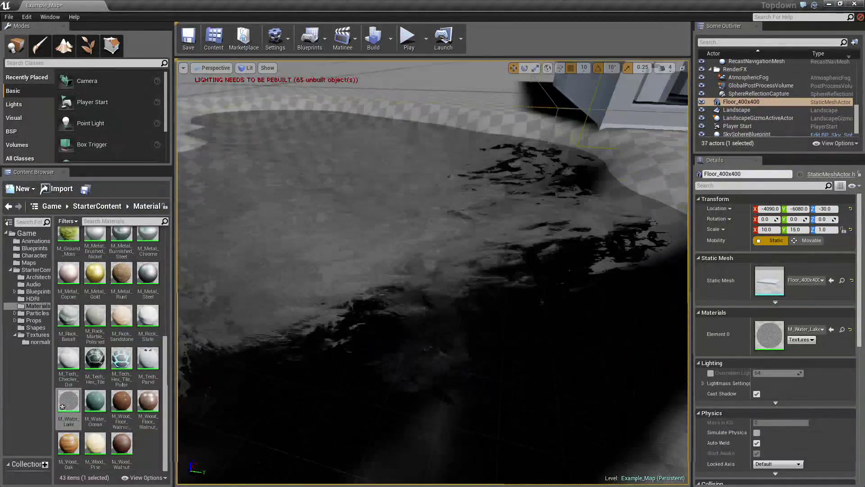
right_click_drag(433, 270, 452, 280)
right_click_drag(316, 288, 221, 293)
Try the M_Ground_Grass material on the landscape around the water
scroll(112, 341, "up", 3)
scroll(112, 341, "up", 1)
left_click_drag(121, 291, 244, 360)
right_click_drag(244, 360, 320, 350)
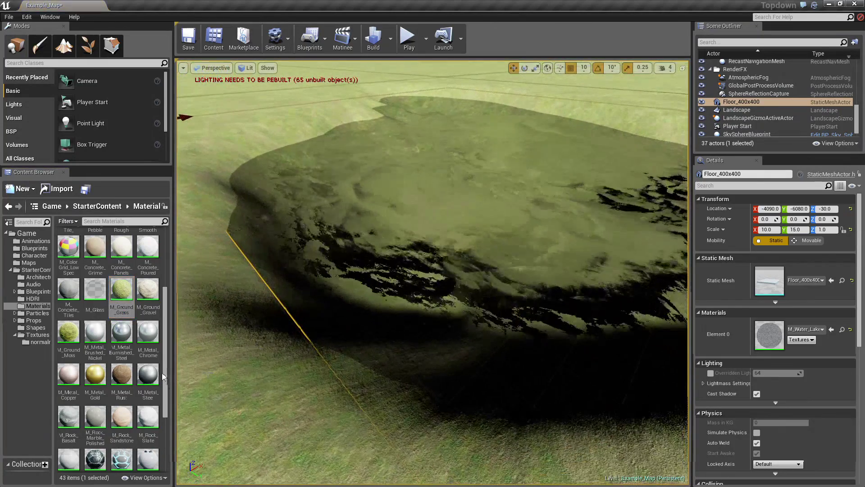
Apply the M_Ground_Gravel material to the landscape around the water
left_click_drag(148, 291, 226, 178)
right_click_drag(214, 242, 282, 230)
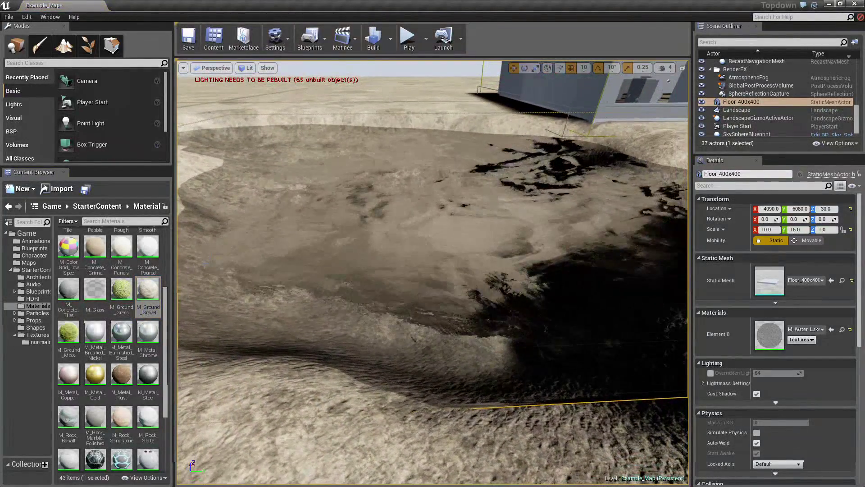
Look through the textures in the StarterContent Textures folder
left_click(38, 334)
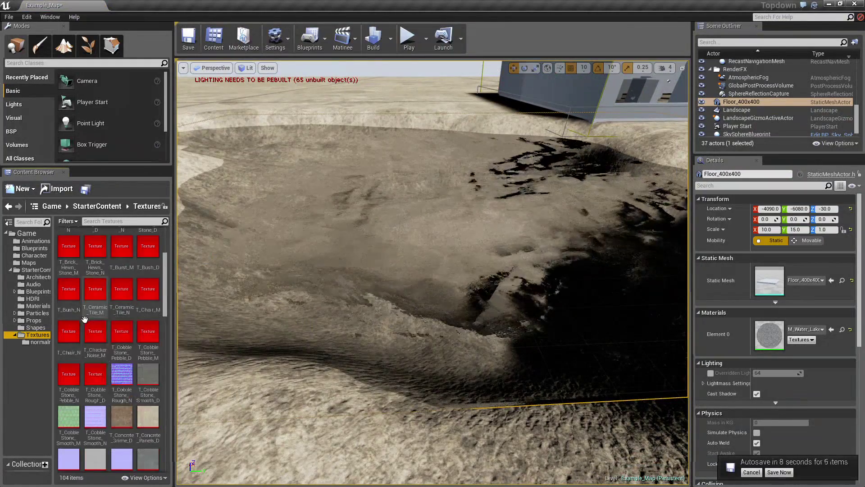
scroll(88, 327, "down", 1)
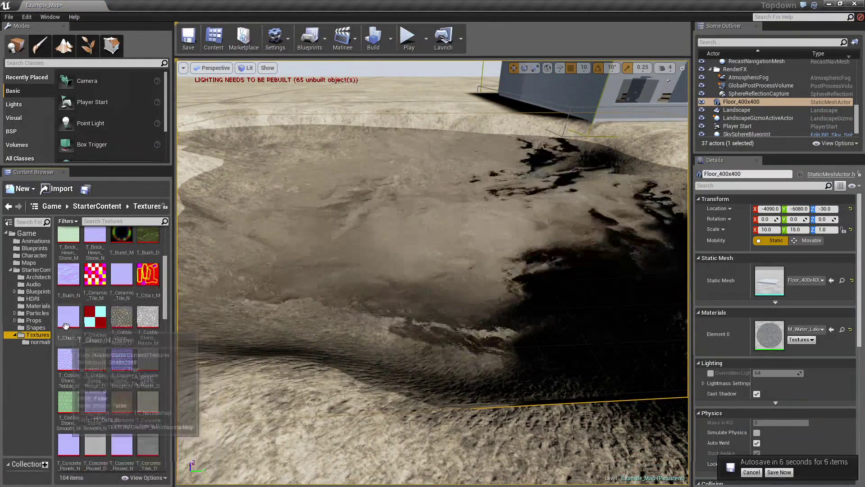
scroll(90, 347, "up", 6)
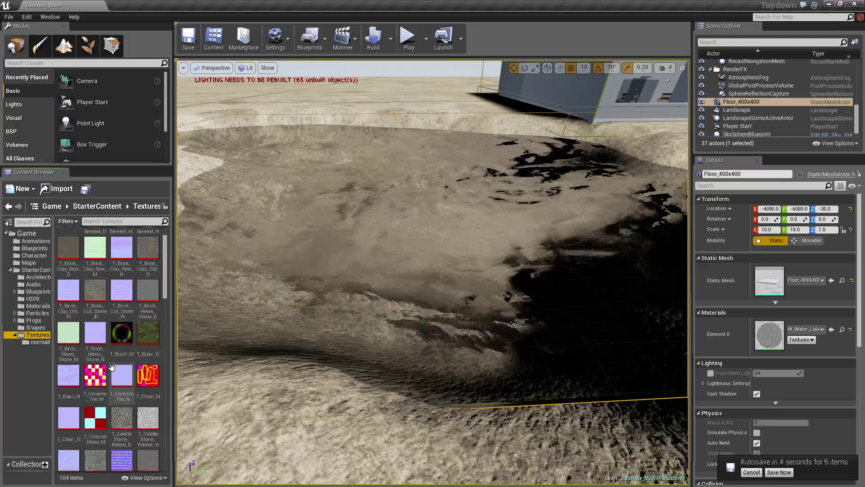
scroll(111, 367, "down", 15)
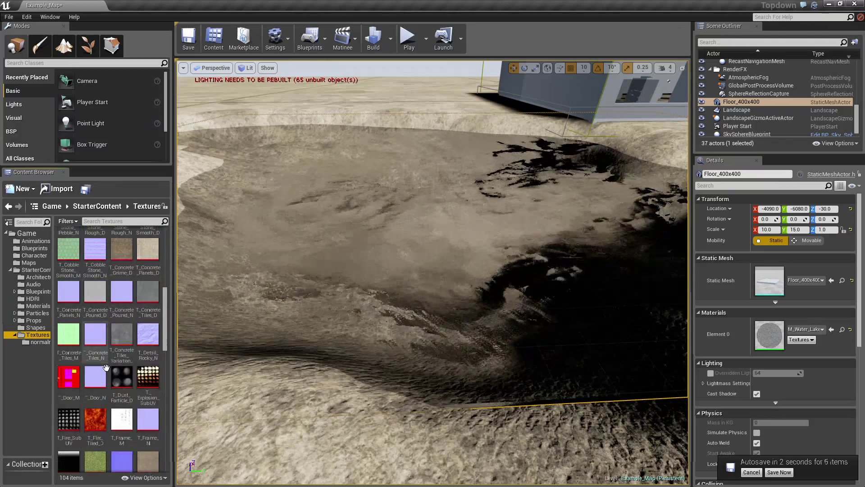
scroll(117, 383, "down", 1)
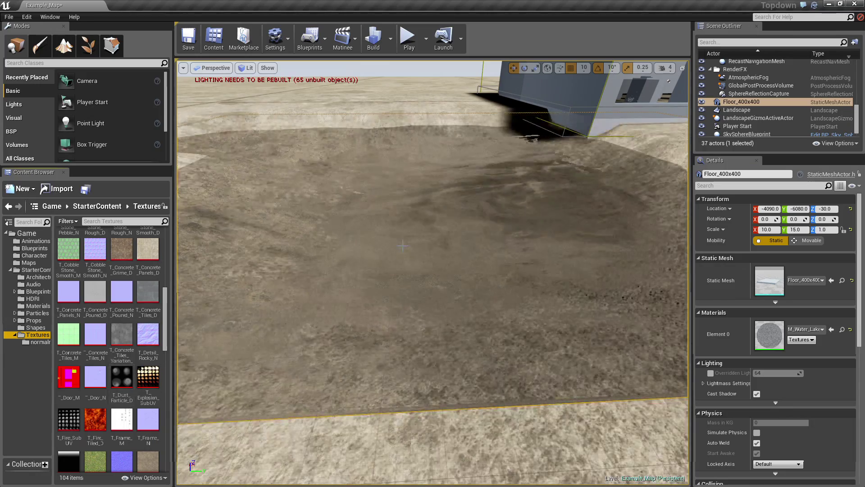
Move the floor mesh along X to -4370 over the basin
right_click_drag(403, 245, 388, 212)
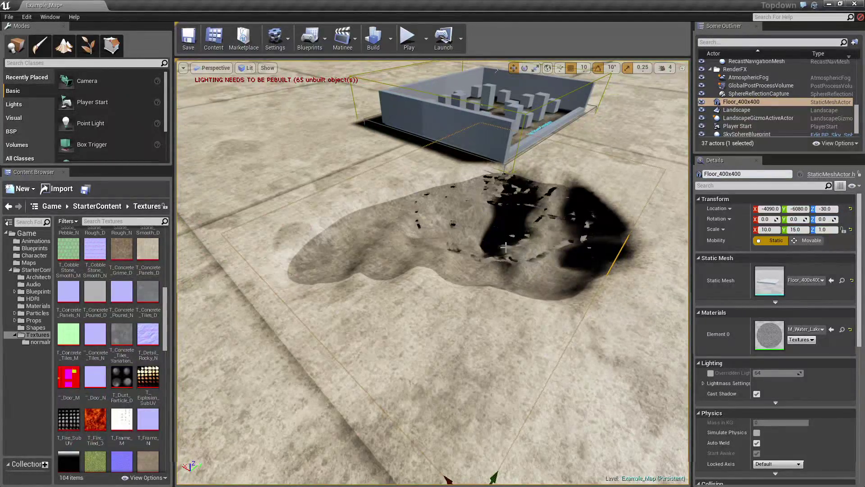
right_click_drag(507, 250, 525, 315)
left_click_drag(456, 352, 493, 369)
right_click_drag(493, 369, 431, 320)
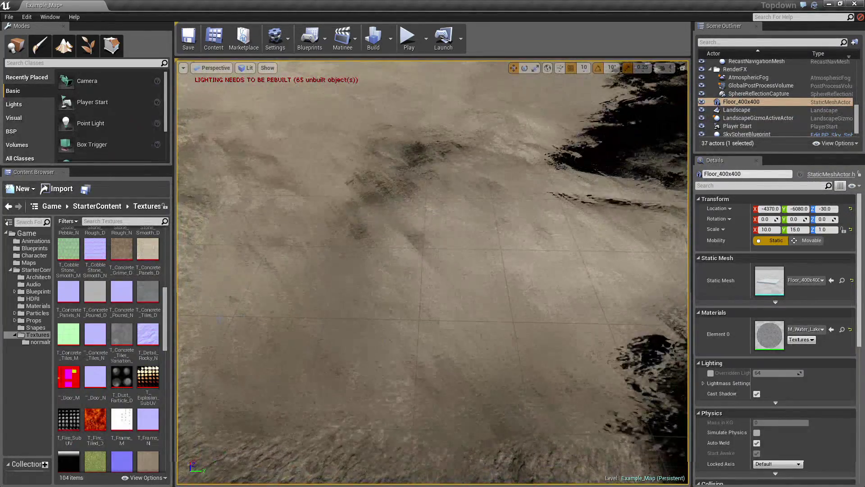
Find the T_Water_N normal texture in the Textures folder and bring it into the M_Water_Lake material graph
scroll(136, 330, "down", 2)
scroll(136, 331, "down", 5)
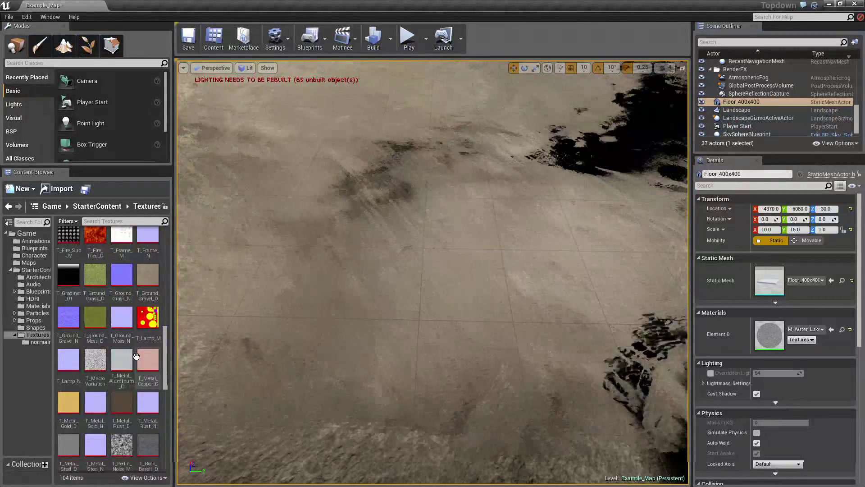
scroll(136, 357, "down", 7)
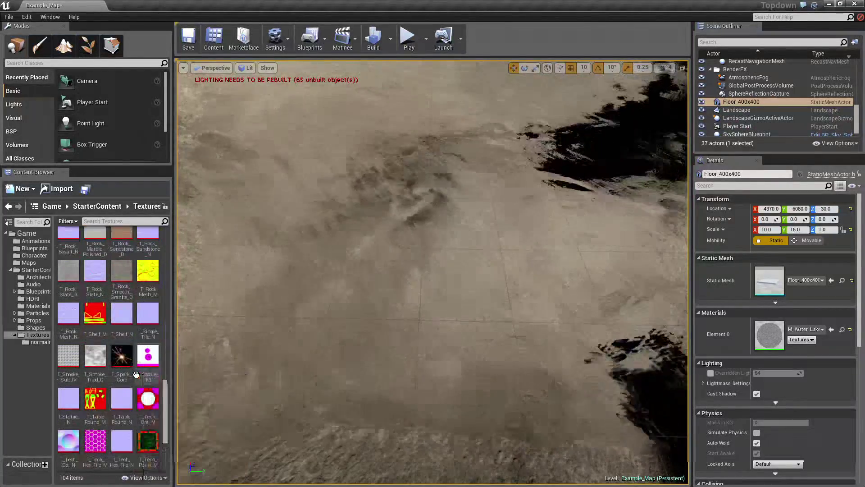
scroll(136, 374, "down", 1)
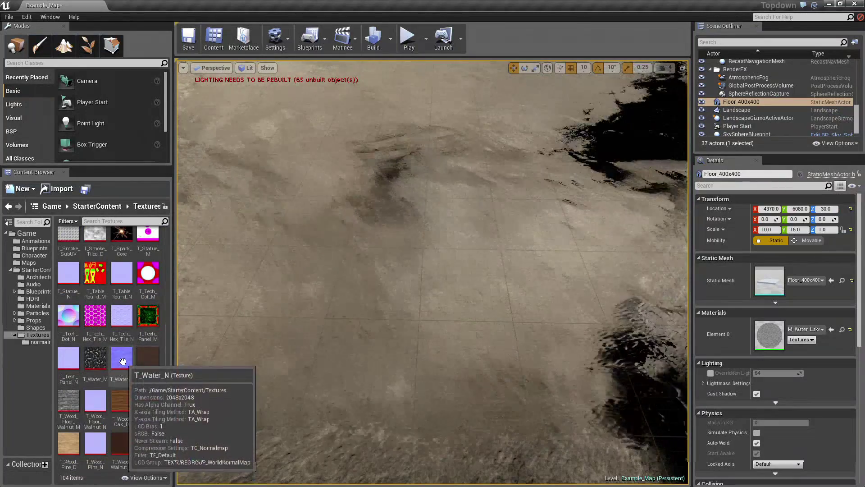
left_click(126, 376)
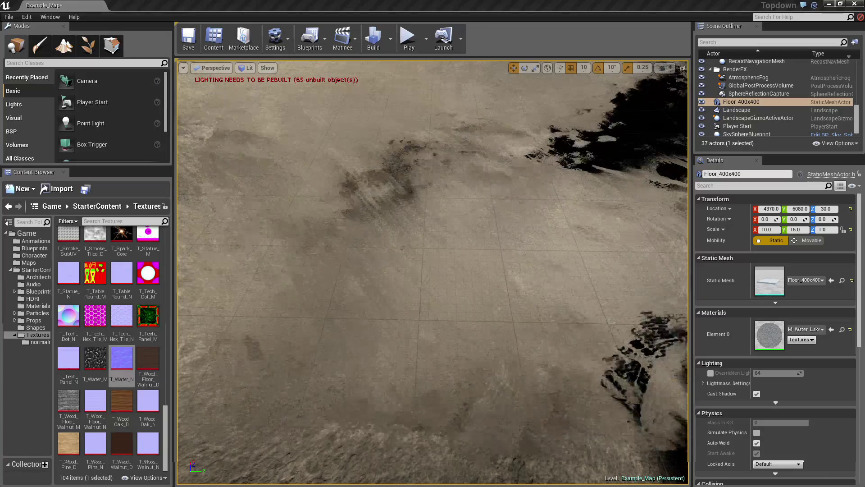
left_click_drag(122, 365, 864, 316)
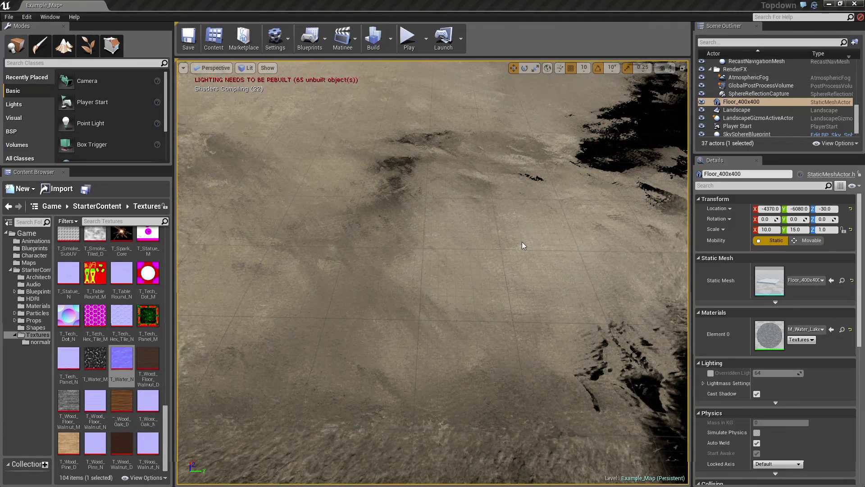
Examine the water surface from a low angle and from above along the basin's shore
key("w")
right_click_drag(520, 250, 539, 276)
key("a")
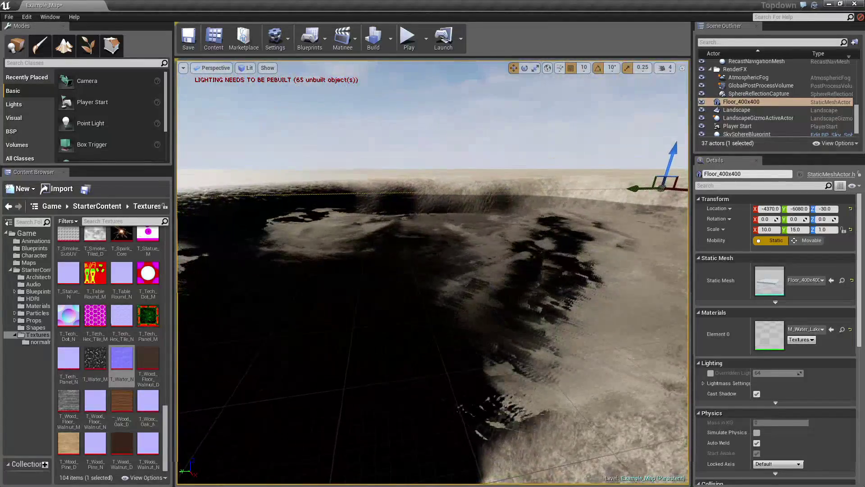
right_click_drag(433, 272, 595, 333)
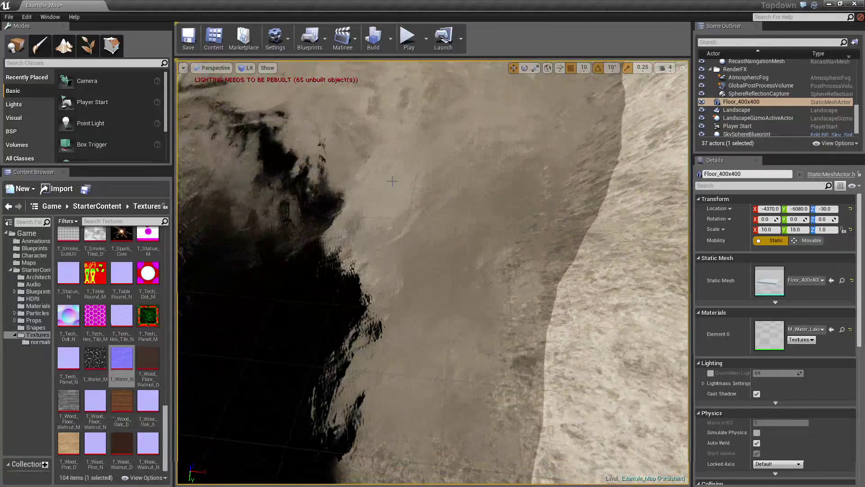
Review the floor mesh's detail settings, switching Cast Shadow off and back on
scroll(788, 373, "down", 5)
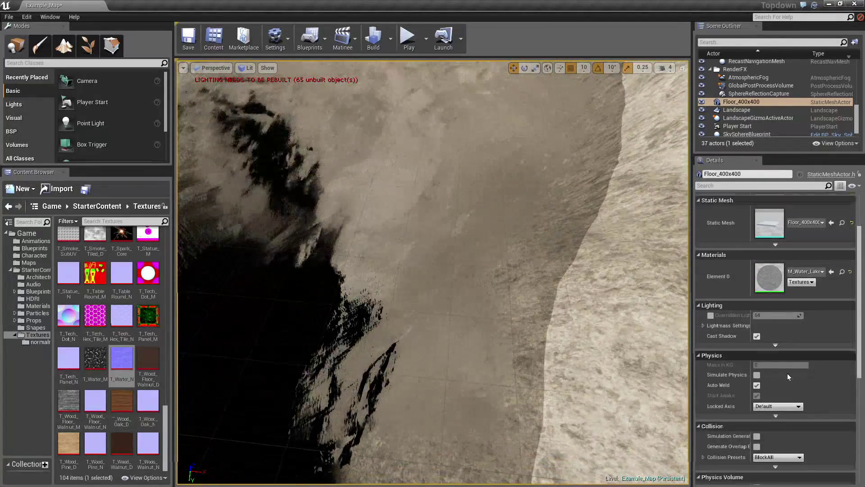
scroll(787, 373, "down", 1)
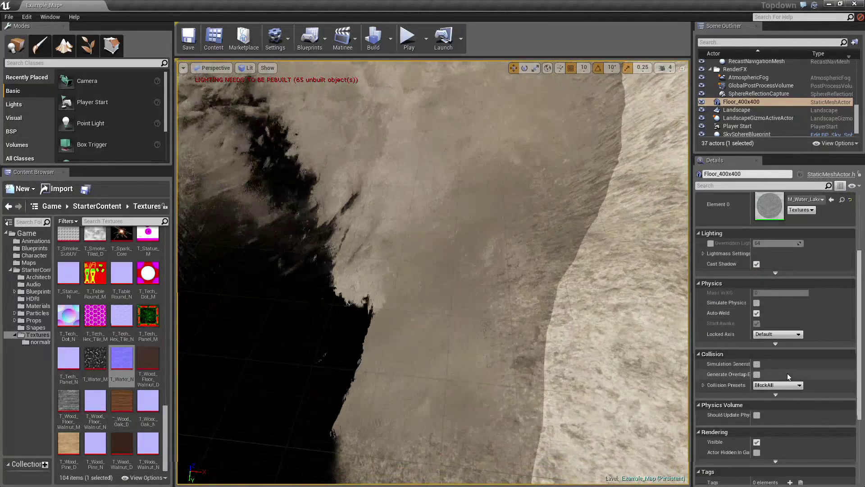
left_click(757, 263)
left_click(757, 264)
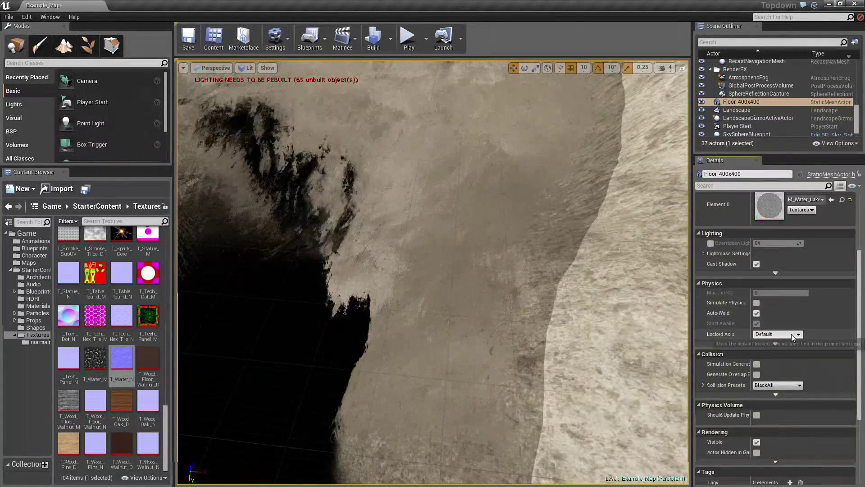
scroll(825, 385, "down", 1)
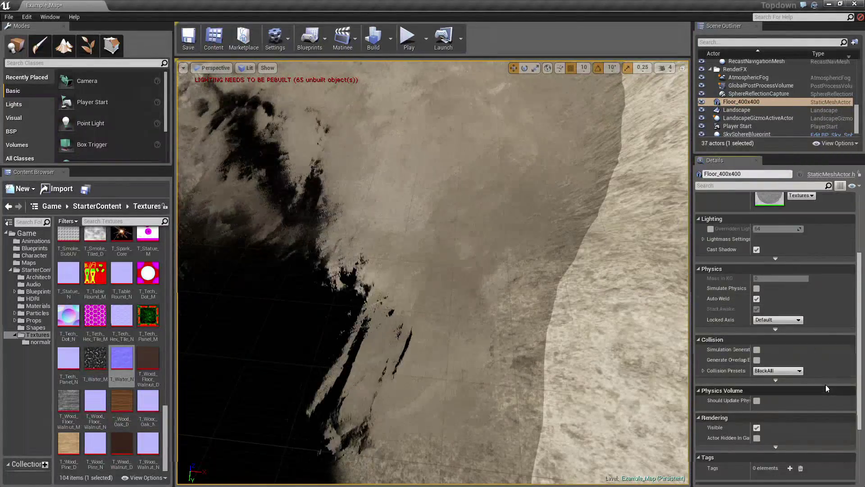
scroll(826, 385, "up", 10)
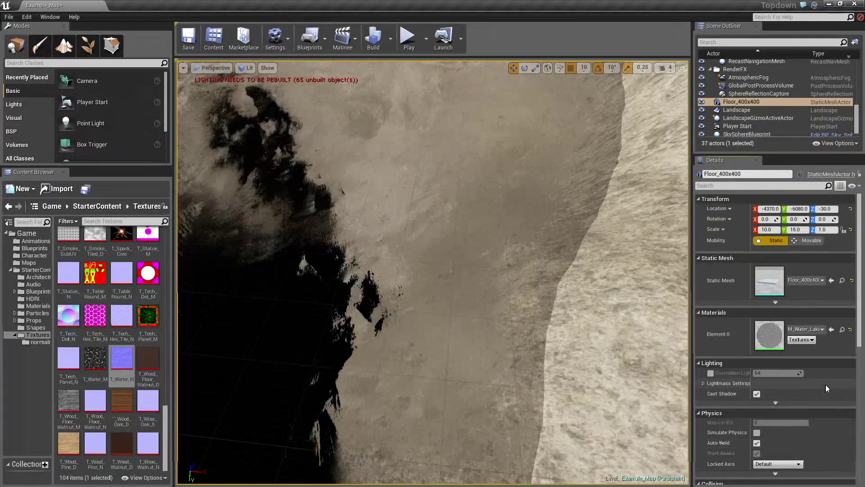
scroll(825, 385, "down", 6)
scroll(825, 385, "down", 10)
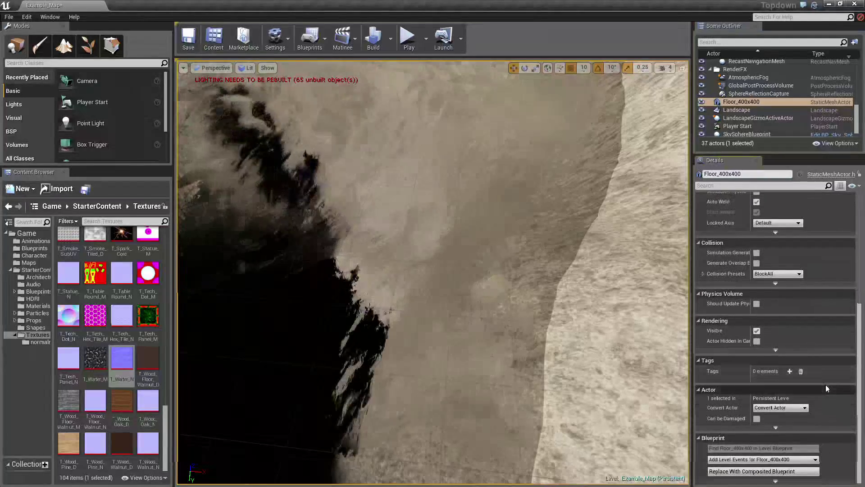
In the M_Water_Lake material graph, add a SimpleGrassWind node connected to World Position Offset and place it below the Lerp node
right_click_drag(541, 293, 602, 201)
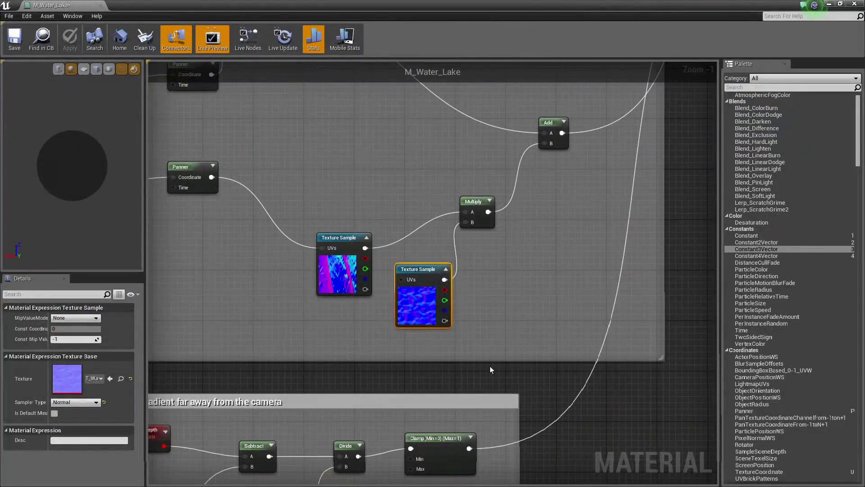
right_click_drag(520, 366, 415, 346)
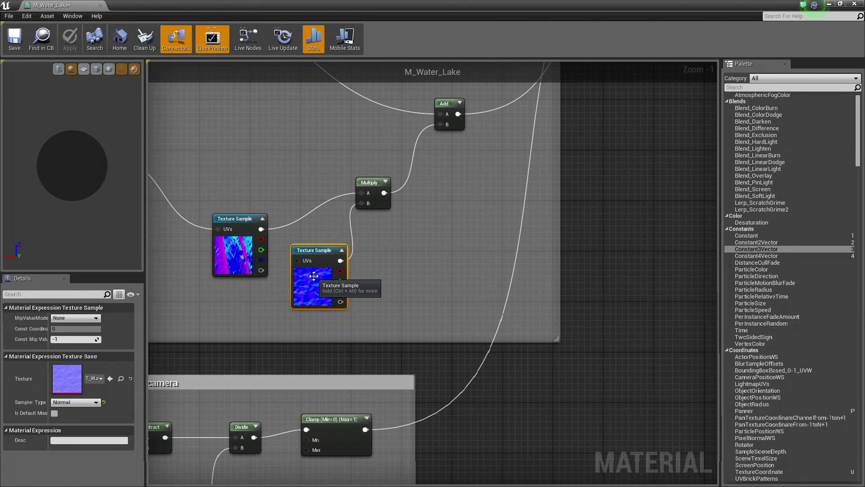
right_click_drag(328, 108, 444, 465)
right_click_drag(444, 122, 397, 477)
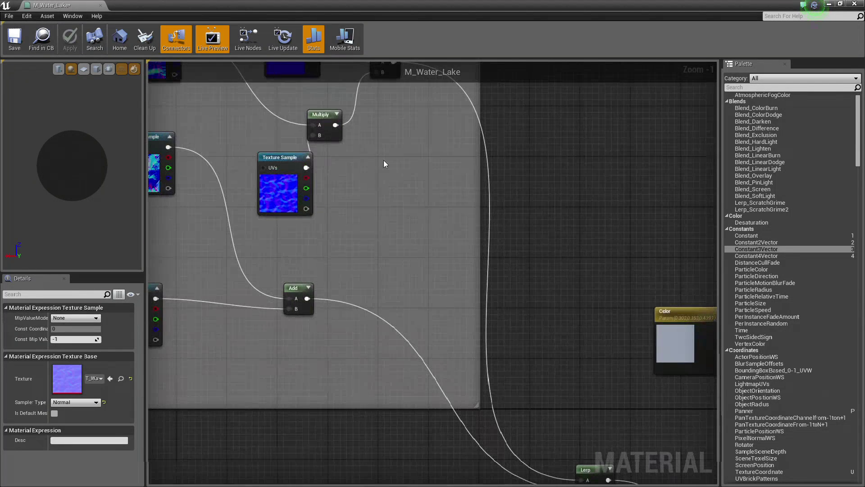
right_click_drag(365, 138, 424, 228)
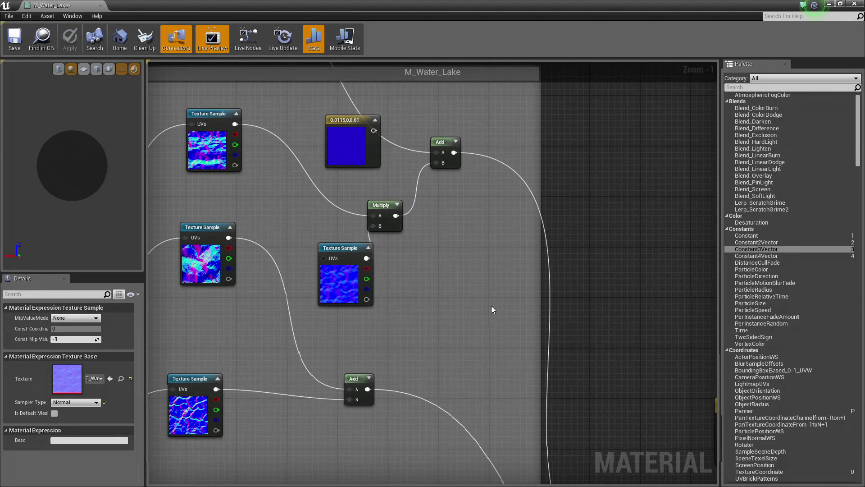
right_click_drag(491, 306, 240, 118)
mouse_move(492, 255)
right_mouse_down()
mouse_move(268, 154)
mouse_move(200, 84)
mouse_move(242, 62)
mouse_move(479, 73)
right_mouse_up()
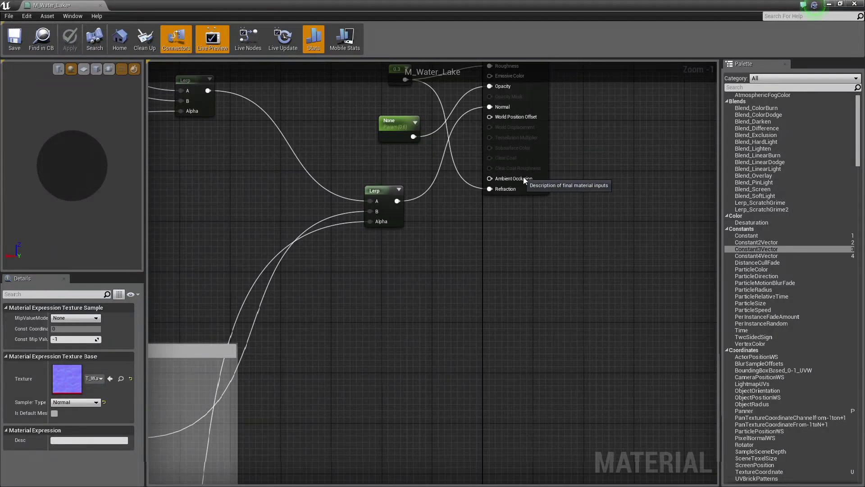
left_click_drag(490, 117, 415, 326)
type("wind")
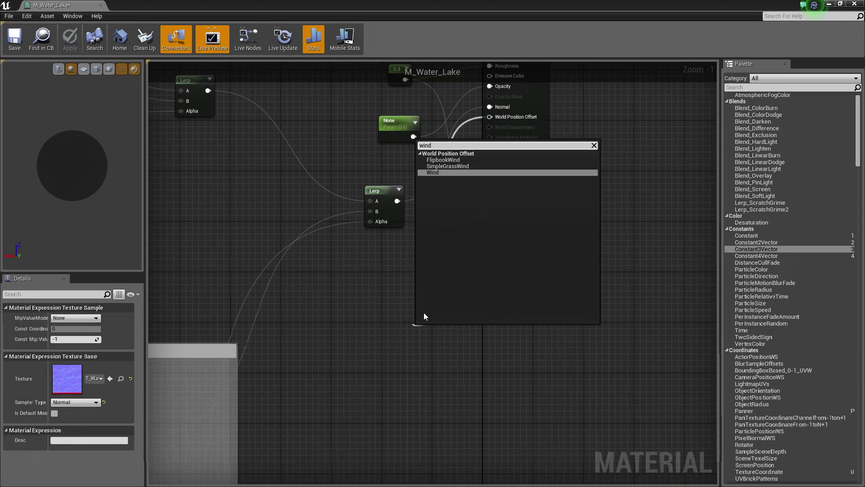
left_click(456, 166)
left_click_drag(450, 327, 393, 305)
Try feeding SimpleGrassWind's AdditionalWPO from the uppermost Macro Normal Texture Sample, and from the lowest one instead
right_click_drag(360, 268, 670, 249)
scroll(670, 249, "down", 5)
scroll(384, 334, "up", 4)
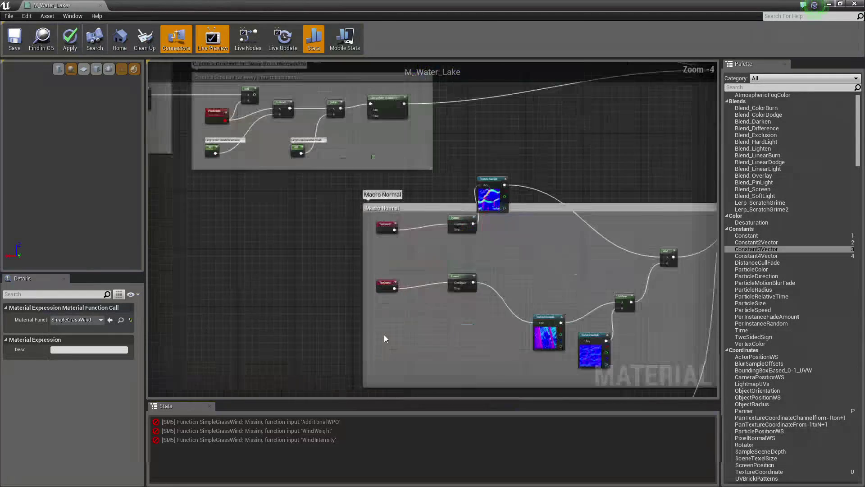
right_click_drag(305, 393, 166, 356)
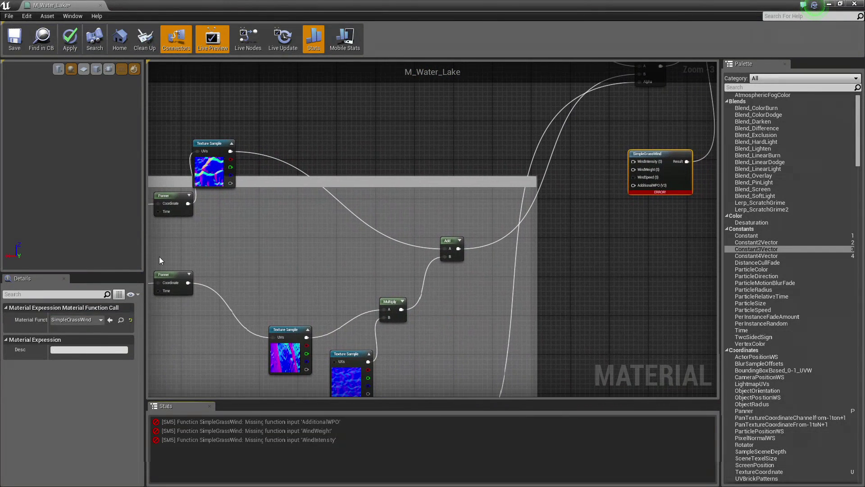
left_click_drag(231, 151, 634, 185)
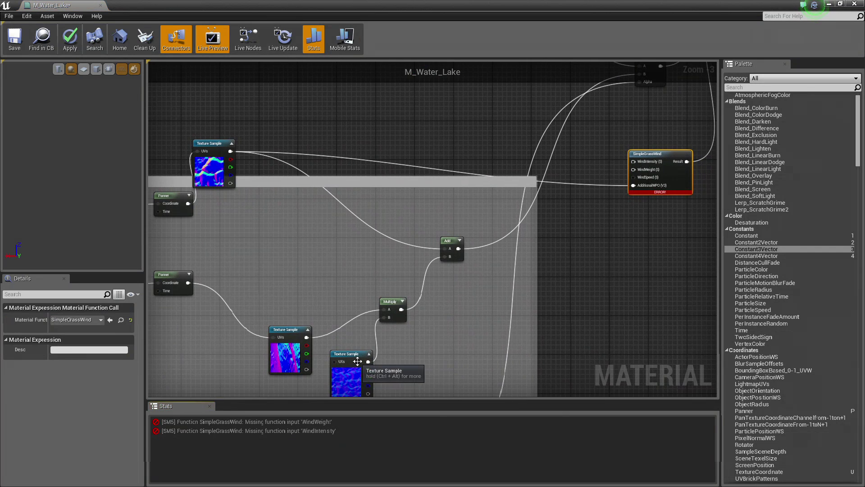
left_click_drag(368, 361, 633, 188)
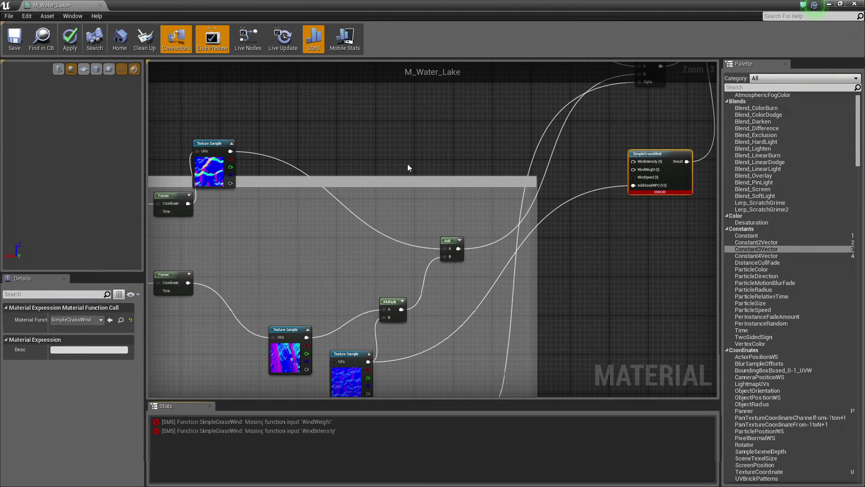
Place an Add node above the Macro Normal group and combine the group's two panned Texture Samples in it
left_click(370, 140)
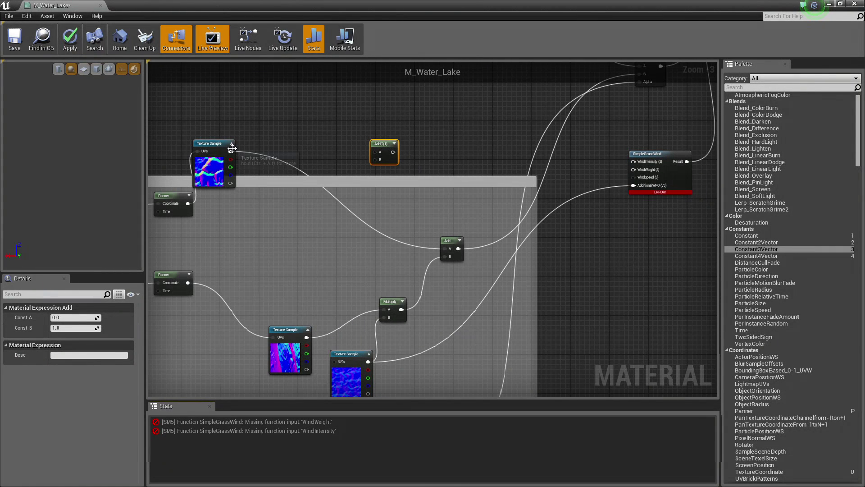
left_click_drag(231, 151, 376, 153)
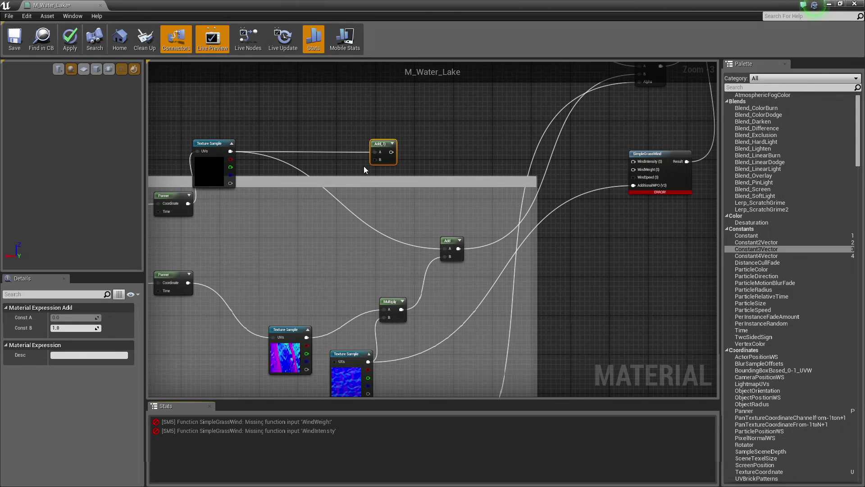
left_click_drag(306, 338, 374, 161)
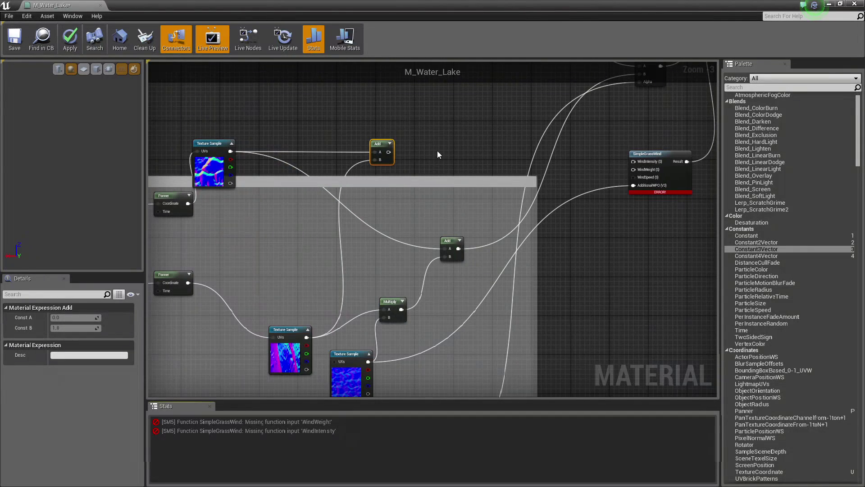
Place an Add node above the normal group holding the blue constant colour, and feed it from that group's upper two panned Texture Samples
left_click(454, 102)
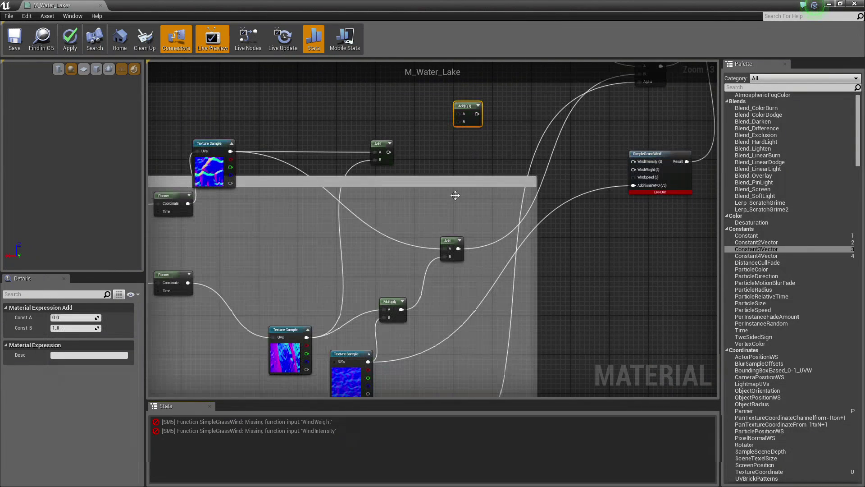
left_click_drag(367, 362, 458, 113)
left_click(439, 142)
right_click_drag(456, 326, 373, 388)
right_click_drag(302, 231, 448, 243)
left_click_drag(412, 293, 367, 273)
right_click_drag(334, 251, 486, 188)
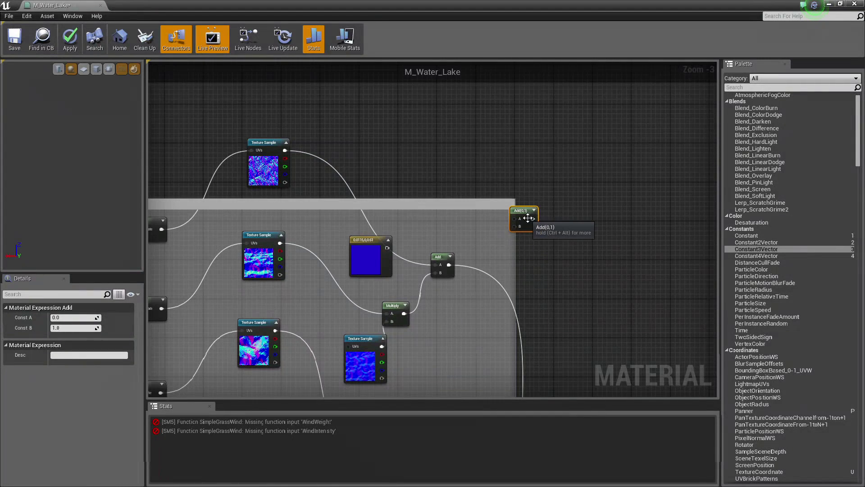
left_click_drag(519, 210, 485, 151)
left_click_drag(285, 150, 480, 164)
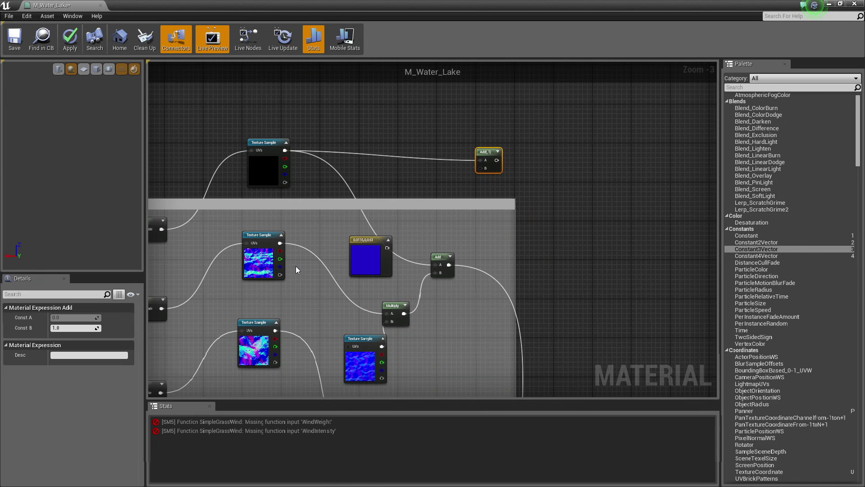
left_click(283, 245)
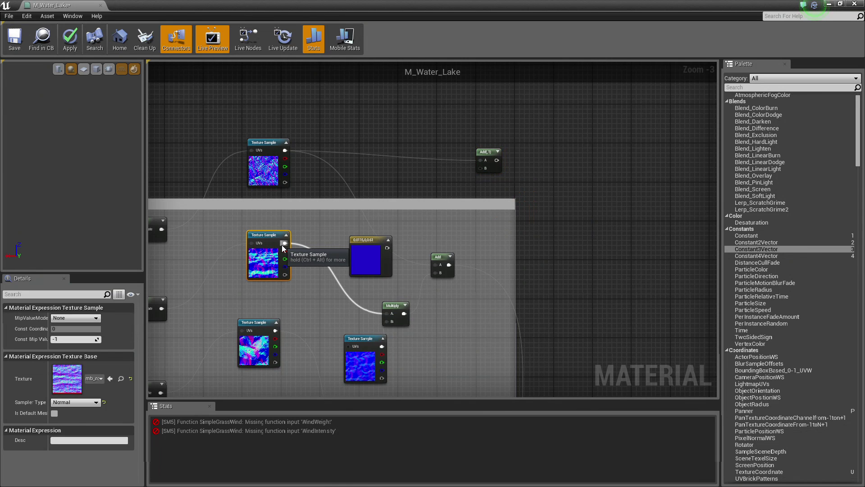
left_click_drag(285, 243, 482, 168)
right_click_drag(542, 253, 522, 170)
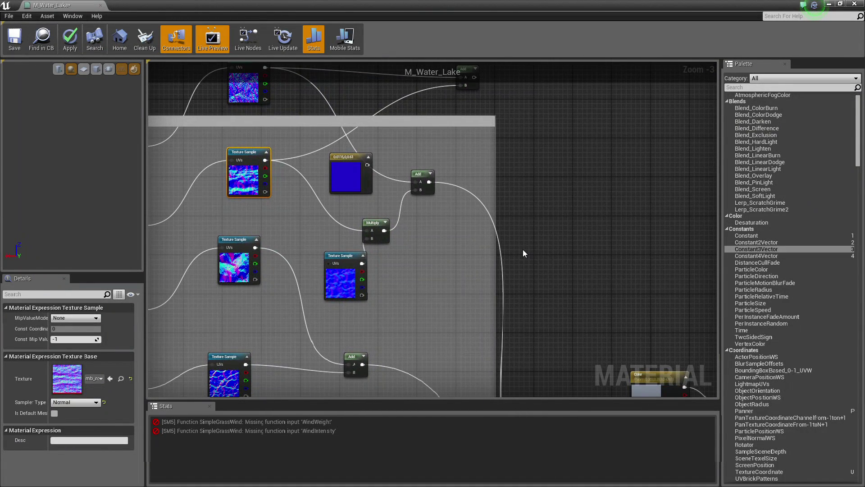
Place another Add node at the same group's edge and connect the group's lower two panned Texture Samples to A and B
key("a")
left_click(523, 249)
right_click_drag(527, 319, 526, 204)
left_click_drag(526, 143, 493, 198)
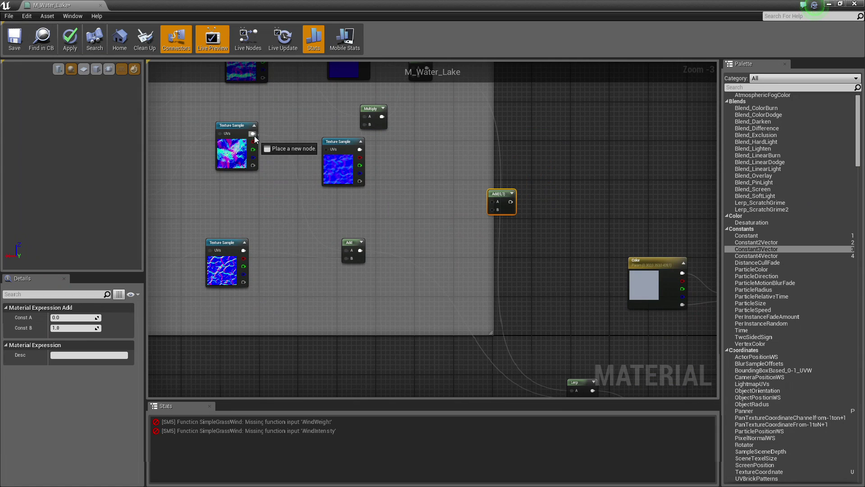
left_click_drag(254, 136, 493, 207)
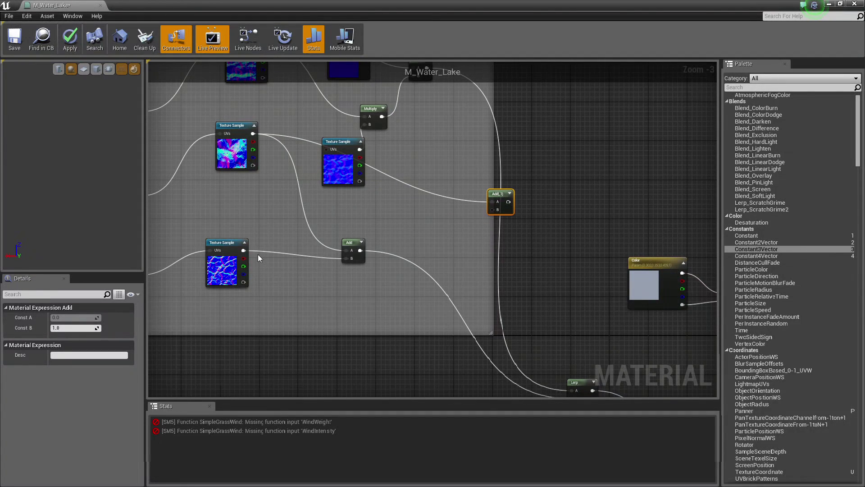
left_click_drag(248, 250, 493, 210)
right_click_drag(522, 192, 445, 296)
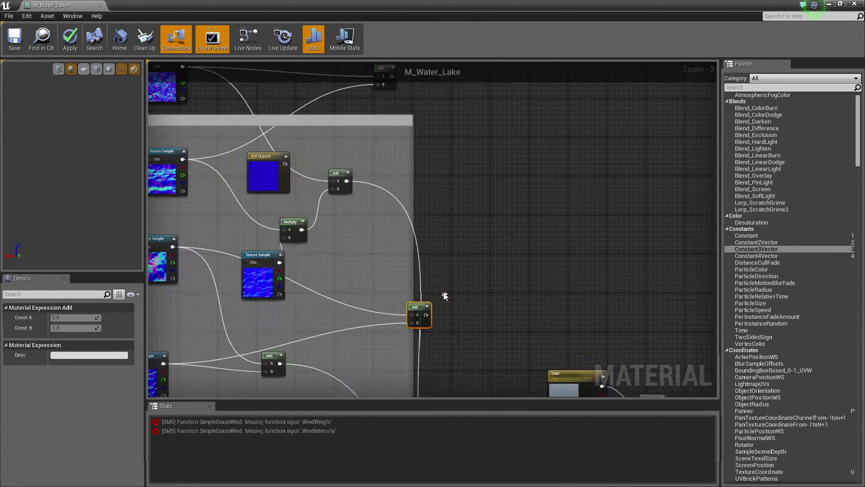
Add a Multiply node beside the group and connect the outputs of the two new Add nodes to A and B
left_click(469, 167)
right_click_drag(421, 128, 426, 205)
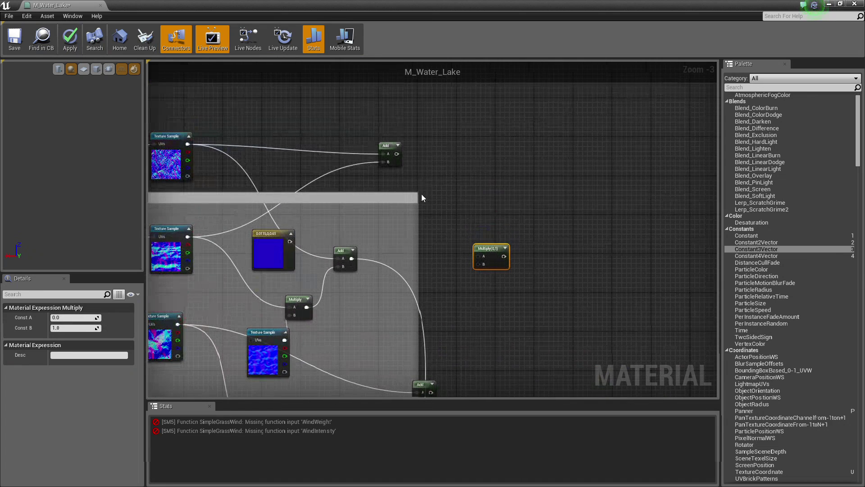
left_click_drag(396, 154, 479, 256)
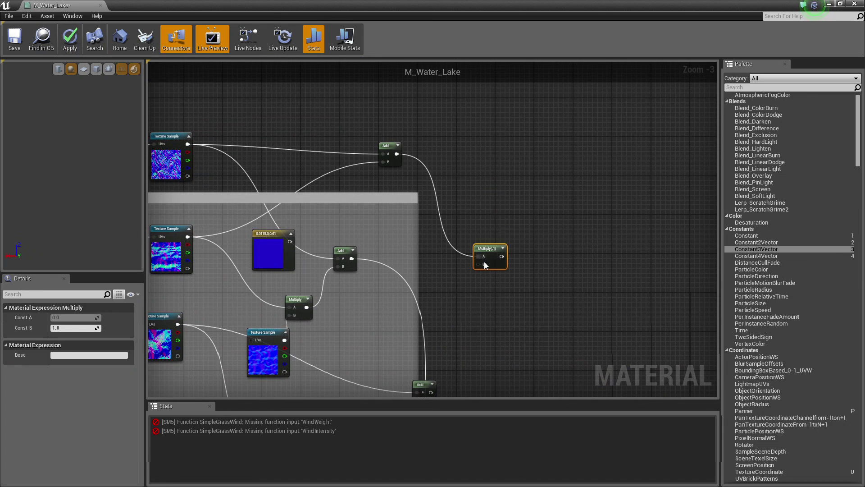
right_click_drag(480, 255, 509, 213)
left_click_drag(446, 304, 534, 149)
Add a Multiply node combining the new Macro Normal Add with the previous Multiply, and connect its output to SimpleGrassWind's AdditionalWPO
left_click(512, 210)
right_click_drag(512, 210, 480, 277)
left_click(468, 253)
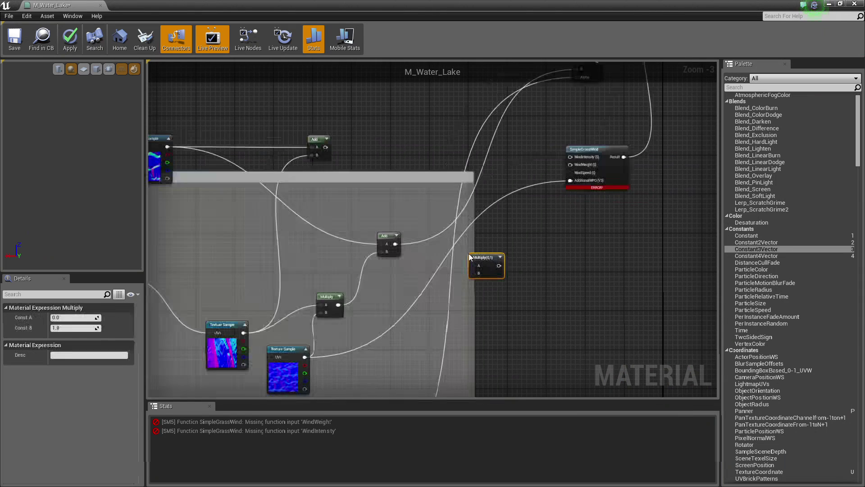
left_click_drag(326, 147, 474, 266)
right_click_drag(467, 169, 462, 393)
right_click_drag(457, 152, 451, 330)
right_click_drag(401, 190, 415, 277)
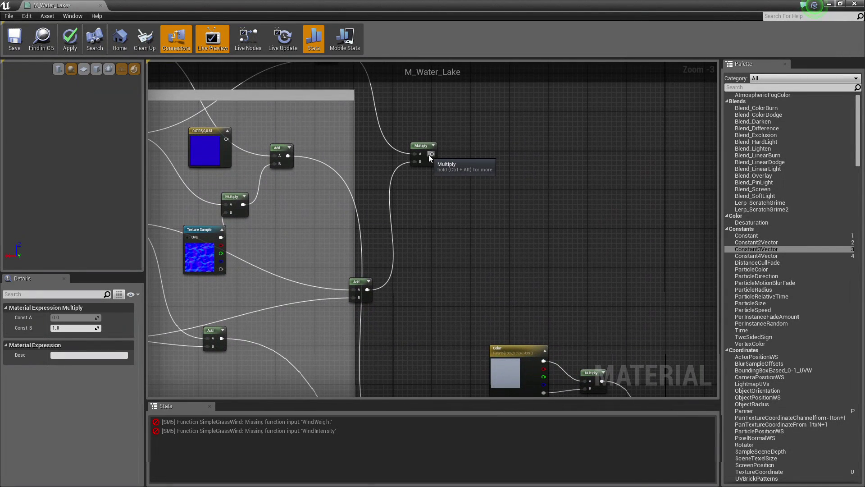
left_click_drag(432, 154, 473, 139)
right_click_drag(528, 142, 475, 355)
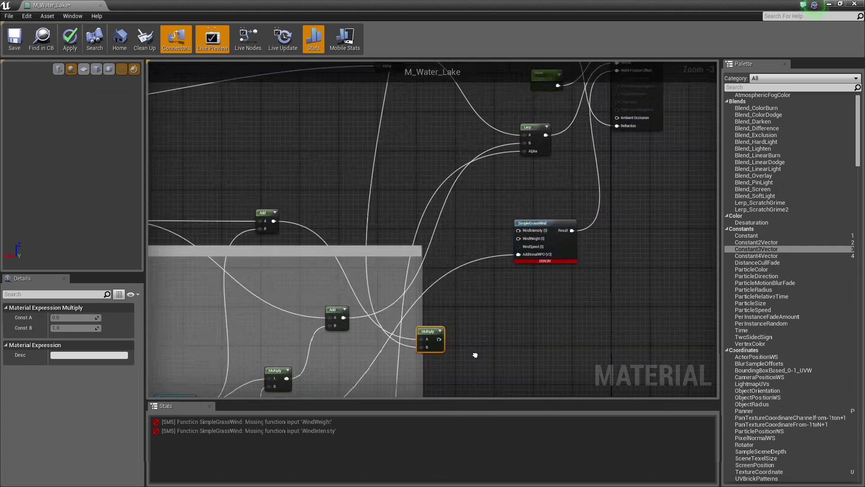
left_click_drag(438, 339, 518, 255)
Create scalar parameters named s and ss, and connect them to SimpleGrassWind's WindIntensity and WindWeight inputs respectively
right_click_drag(537, 231, 442, 283)
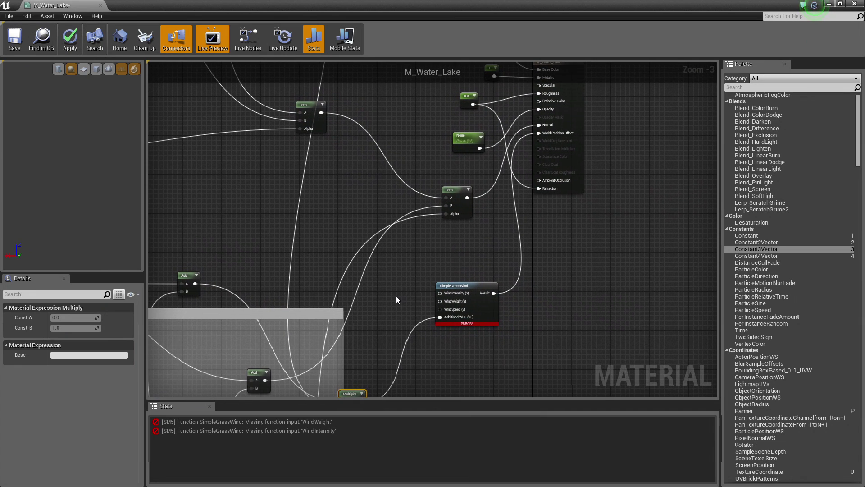
left_click(390, 256)
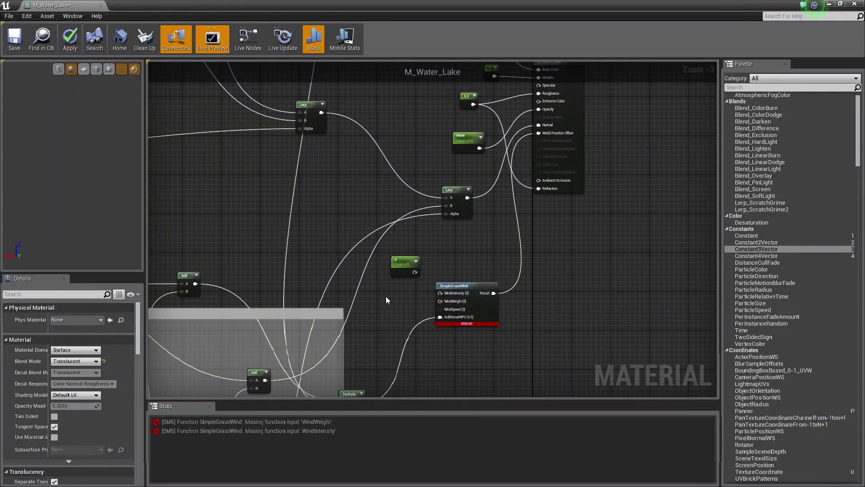
left_click(386, 298)
type("ss")
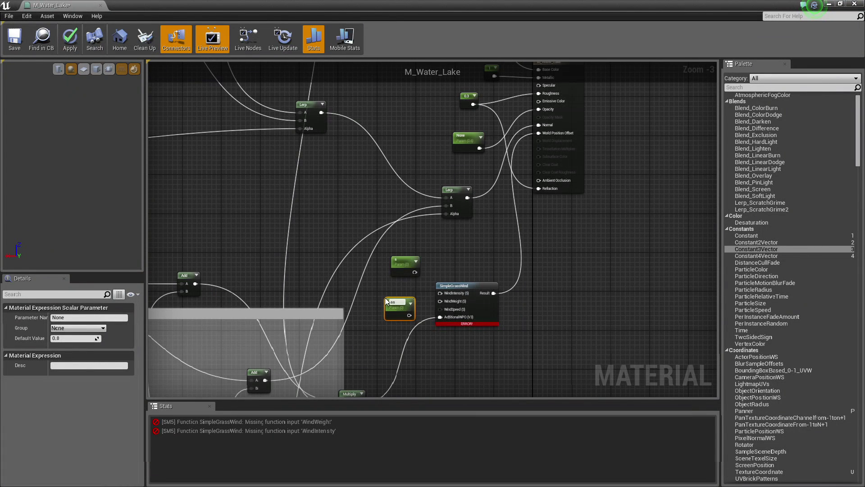
left_click_drag(401, 307, 440, 293)
scroll(471, 345, "up", 3)
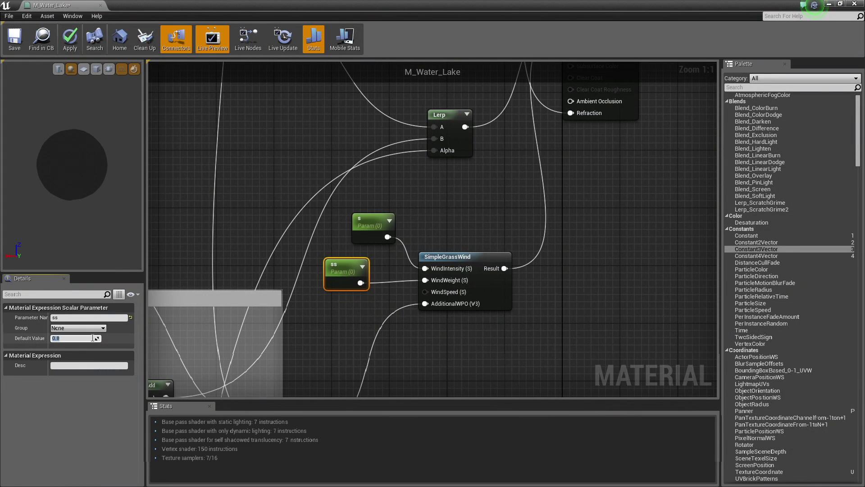
Set the default value of ss to 0.3 and of s to 0.5, and apply the material changes
key("Return")
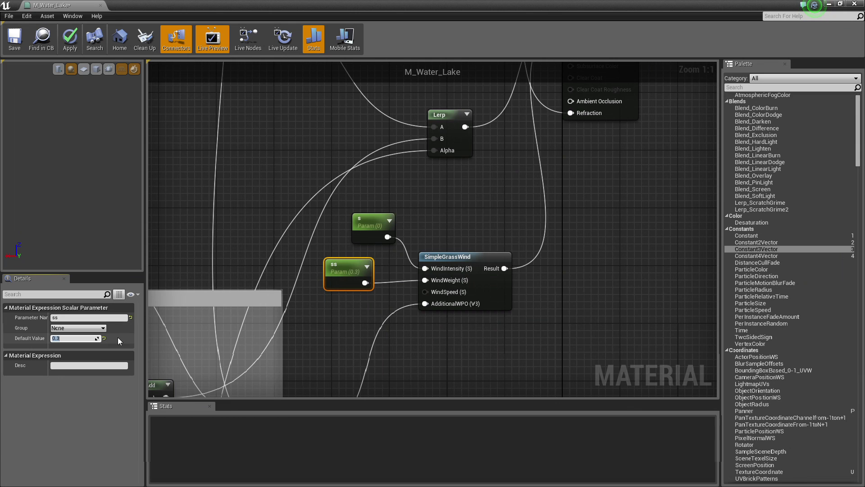
left_click(367, 224)
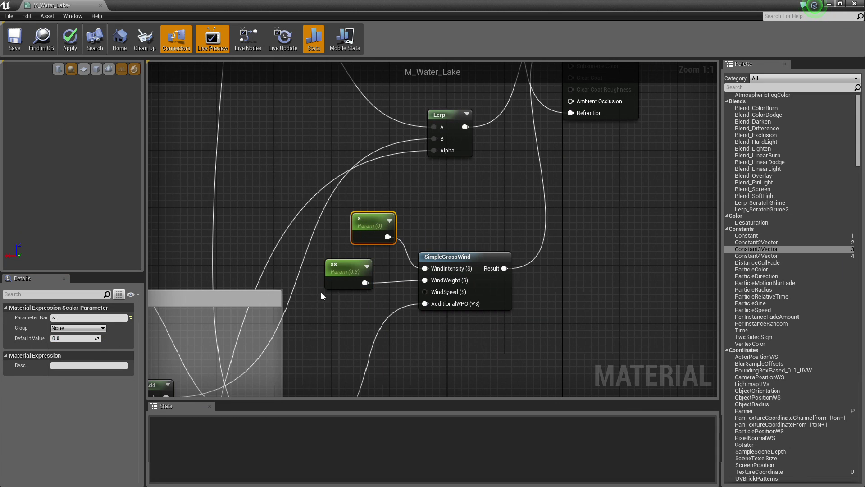
left_click(69, 338)
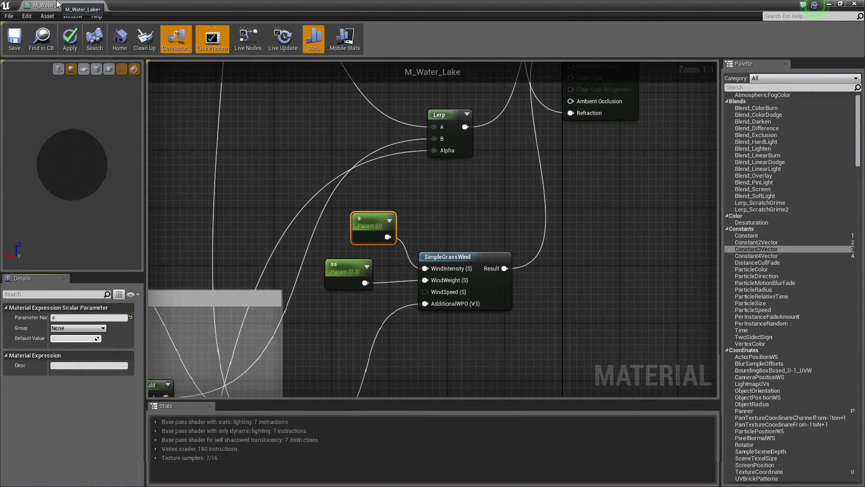
key("Return")
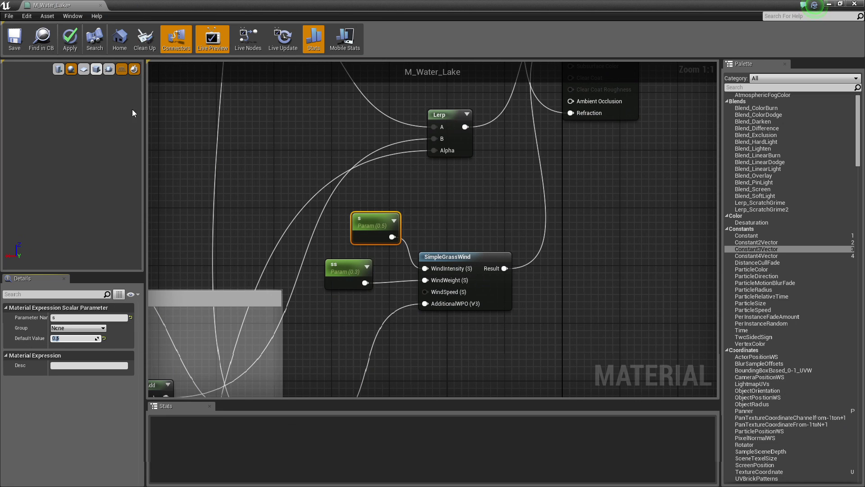
left_click(74, 44)
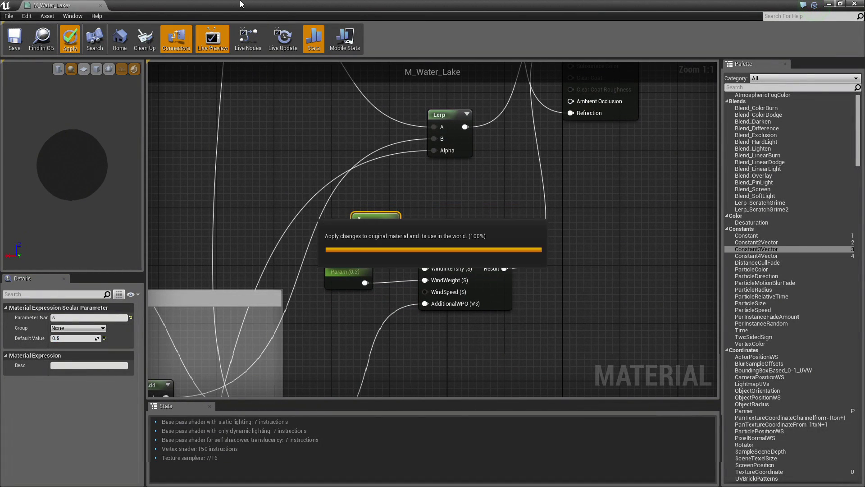
Return to the level and examine the updated water surface across the basin from different viewpoints
left_click_drag(263, 5, 0, 315)
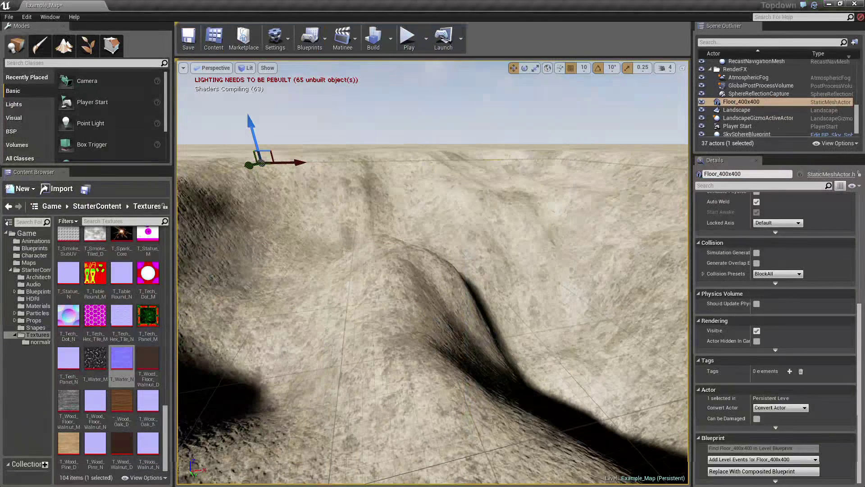
mouse_move(292, 239)
right_mouse_down()
mouse_move(311, 274)
mouse_move(315, 232)
mouse_move(322, 248)
mouse_move(297, 246)
right_mouse_up()
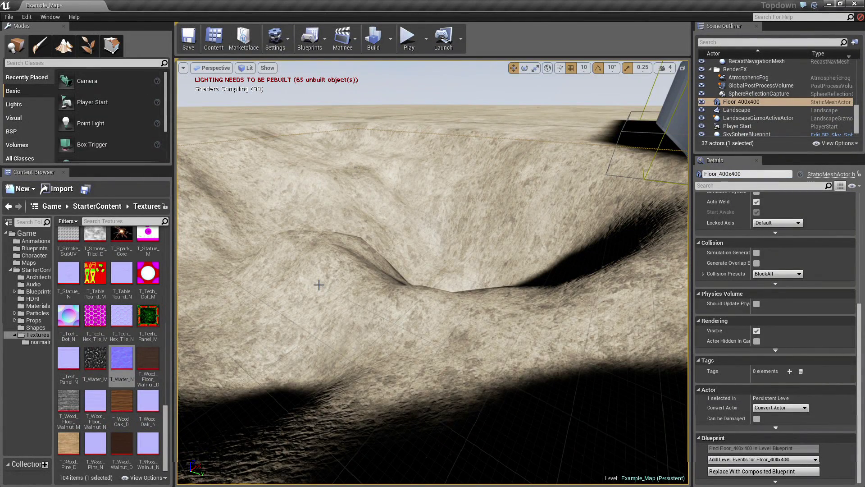
right_click_drag(297, 246, 315, 259)
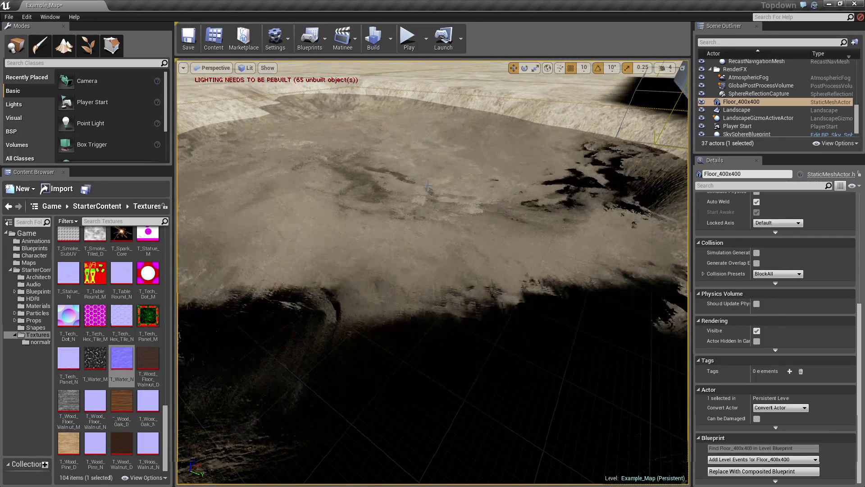
mouse_move(428, 186)
right_mouse_down()
mouse_move(432, 131)
mouse_move(446, 140)
mouse_move(351, 143)
mouse_move(486, 145)
mouse_move(475, 143)
mouse_move(473, 108)
mouse_move(473, 172)
mouse_move(428, 186)
right_mouse_up()
key("e")
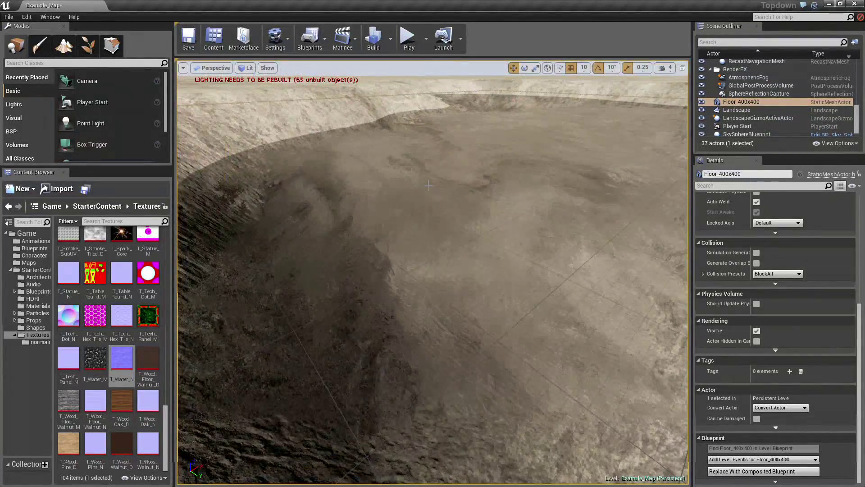